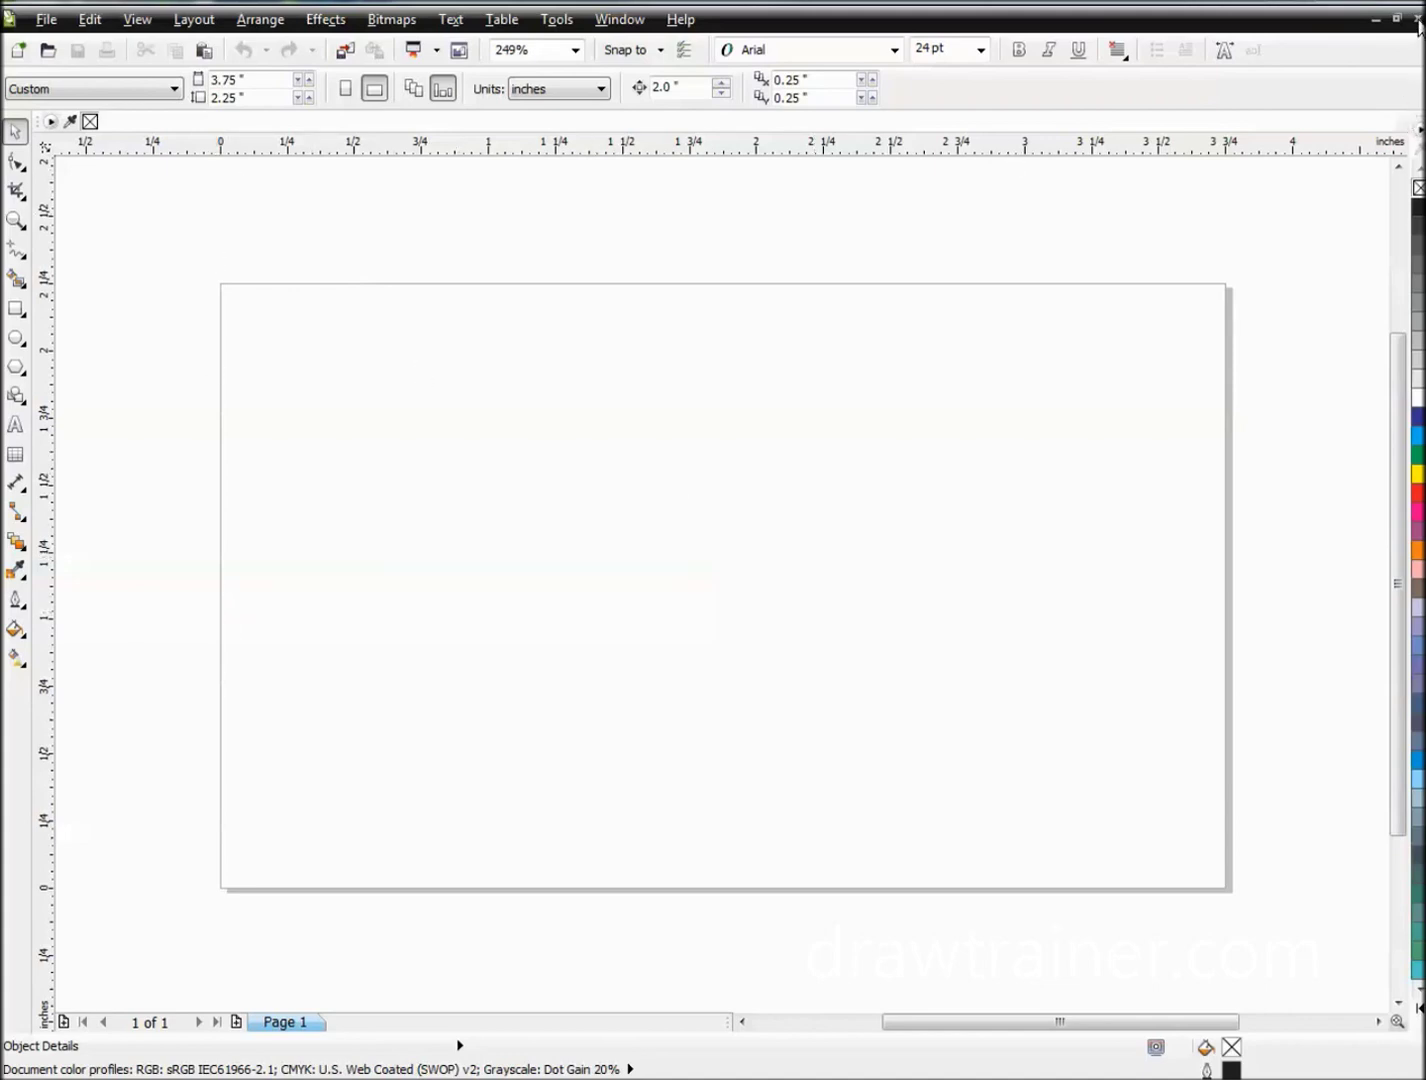
Step: Close the old drawing and start a new blank 3.75 × 2.25 inch card page
left_click(1418, 25)
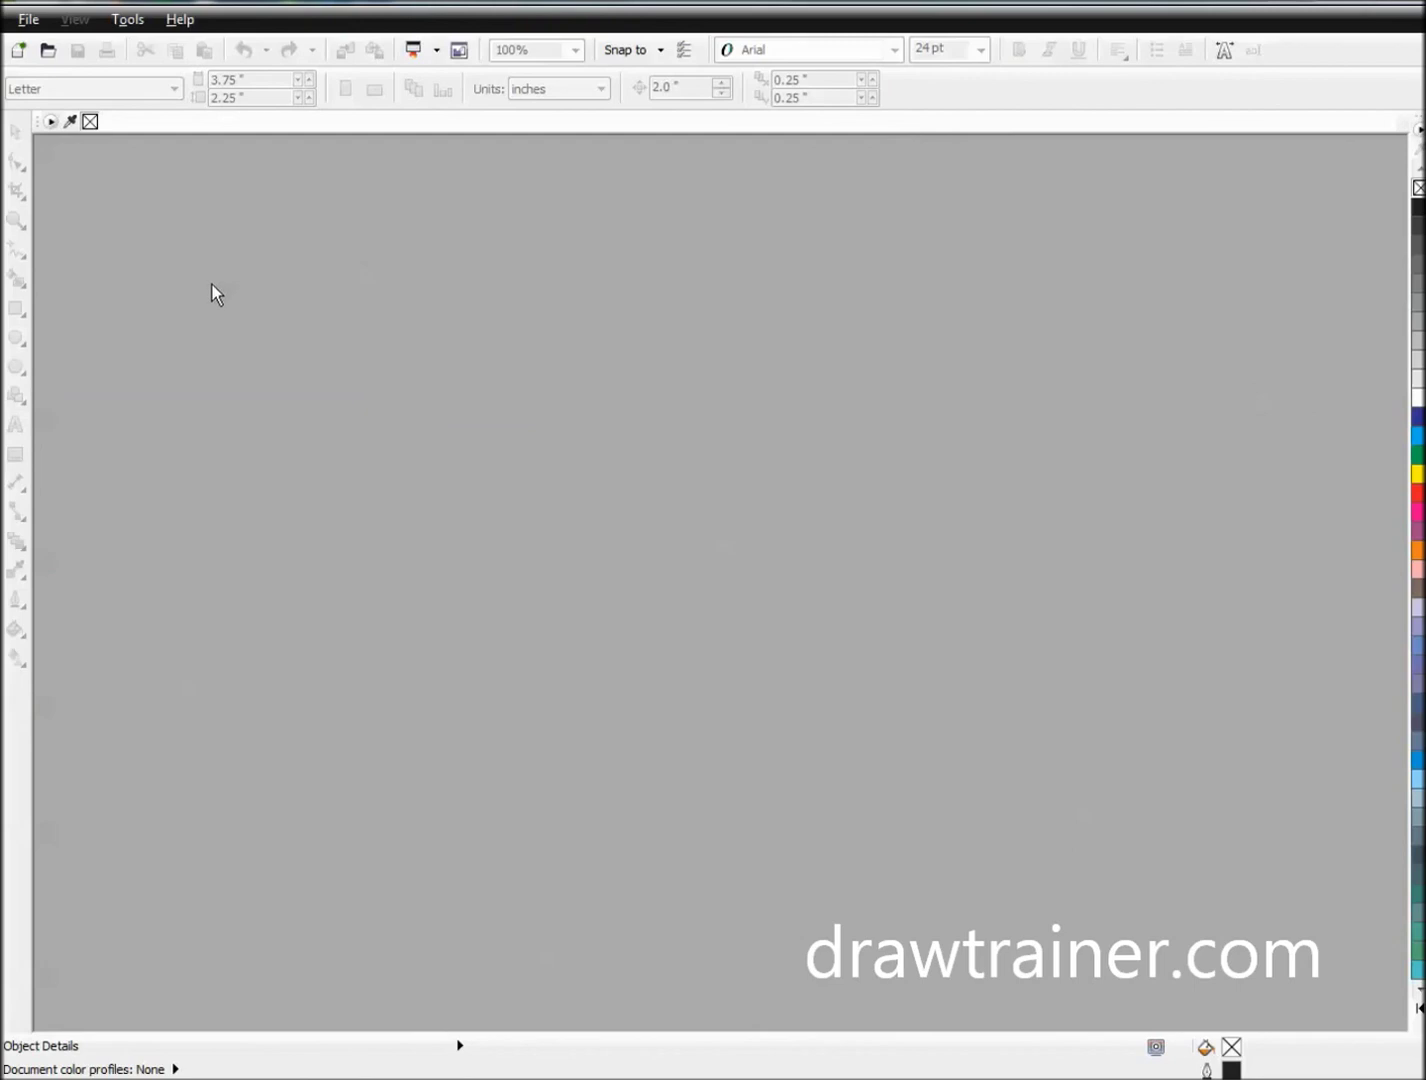
left_click(27, 20)
left_click(64, 44)
left_click(596, 747)
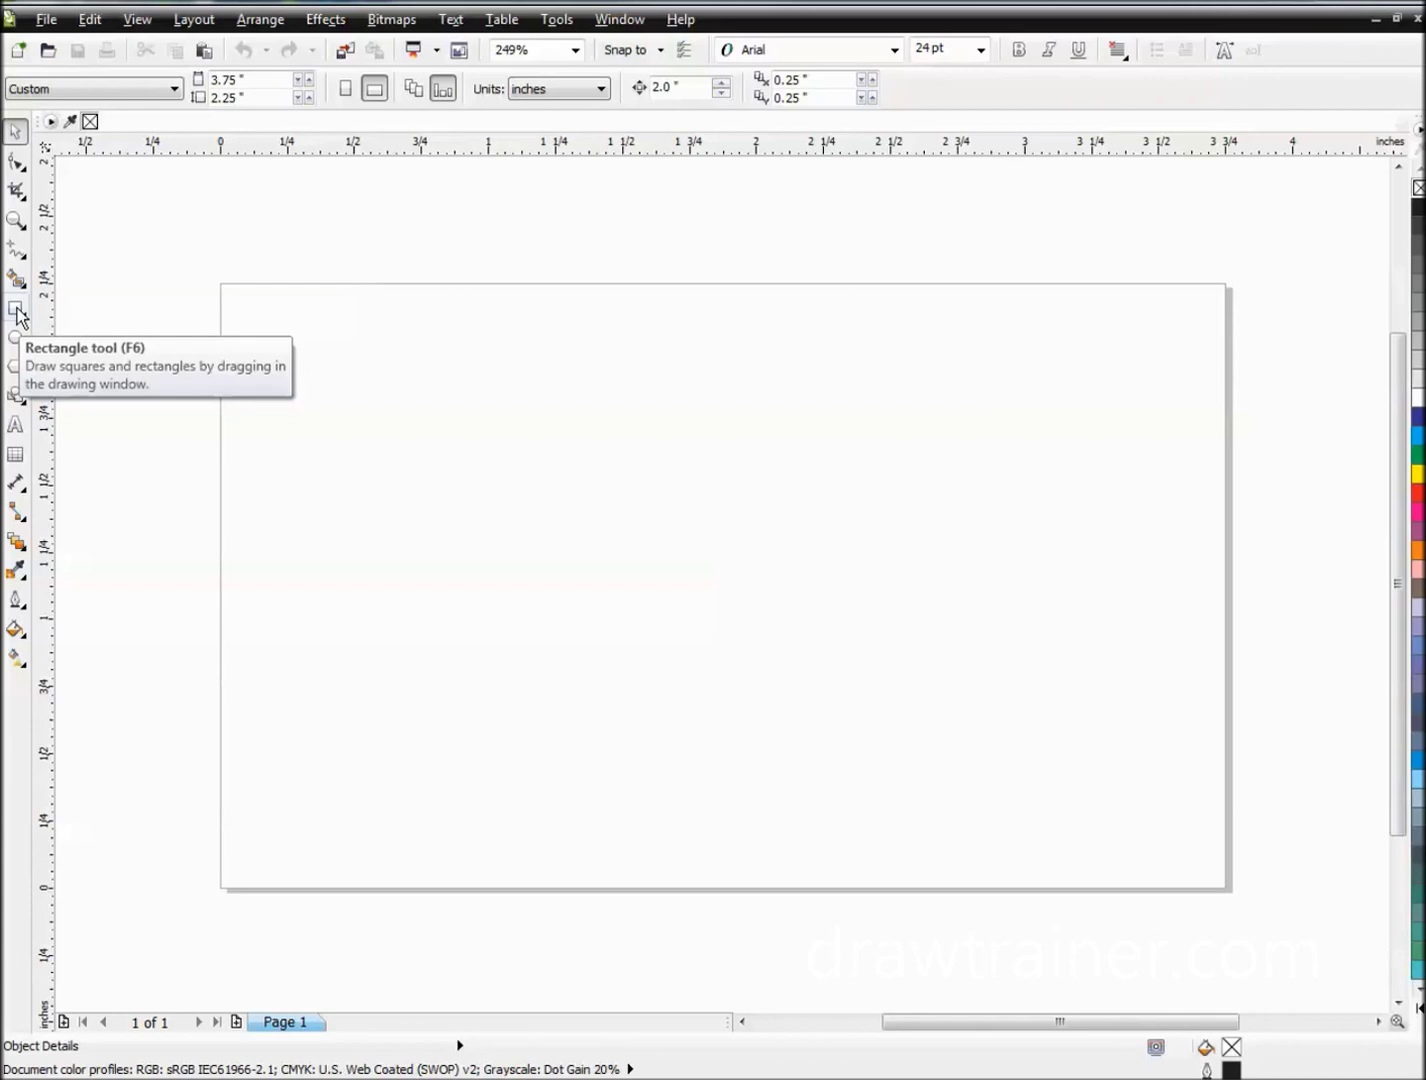
double_click(15, 310)
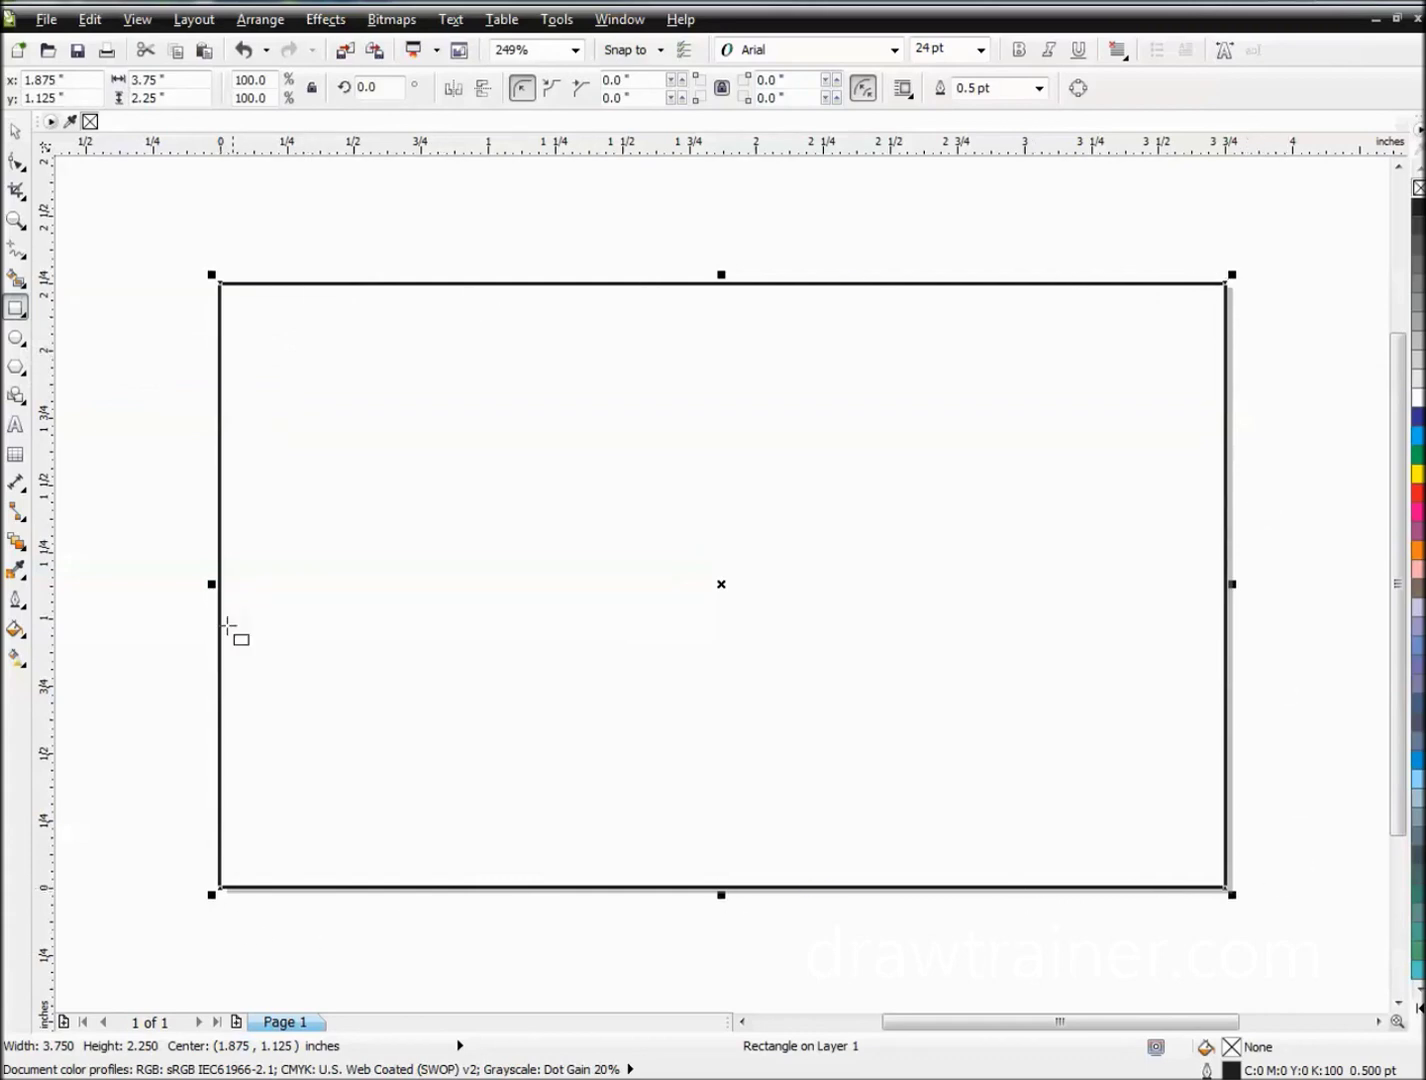
Step: Drag out a test text frame on the card, then reselect the page border rectangle
left_click(15, 130)
key("Escape")
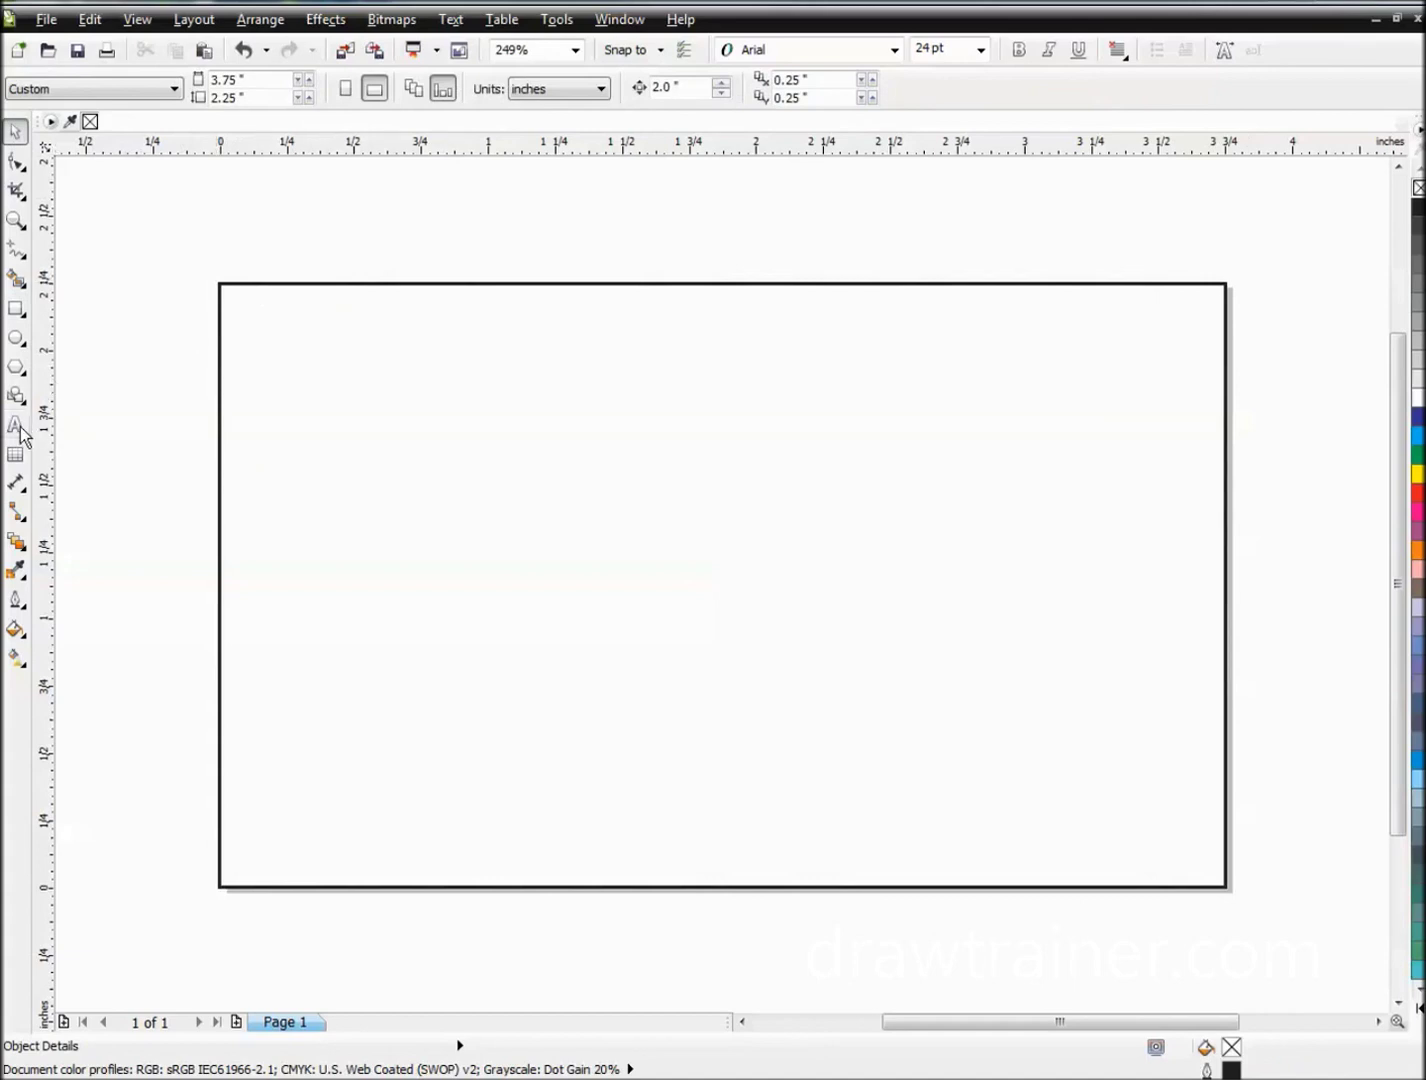
left_click(15, 424)
left_click_drag(401, 535, 600, 600)
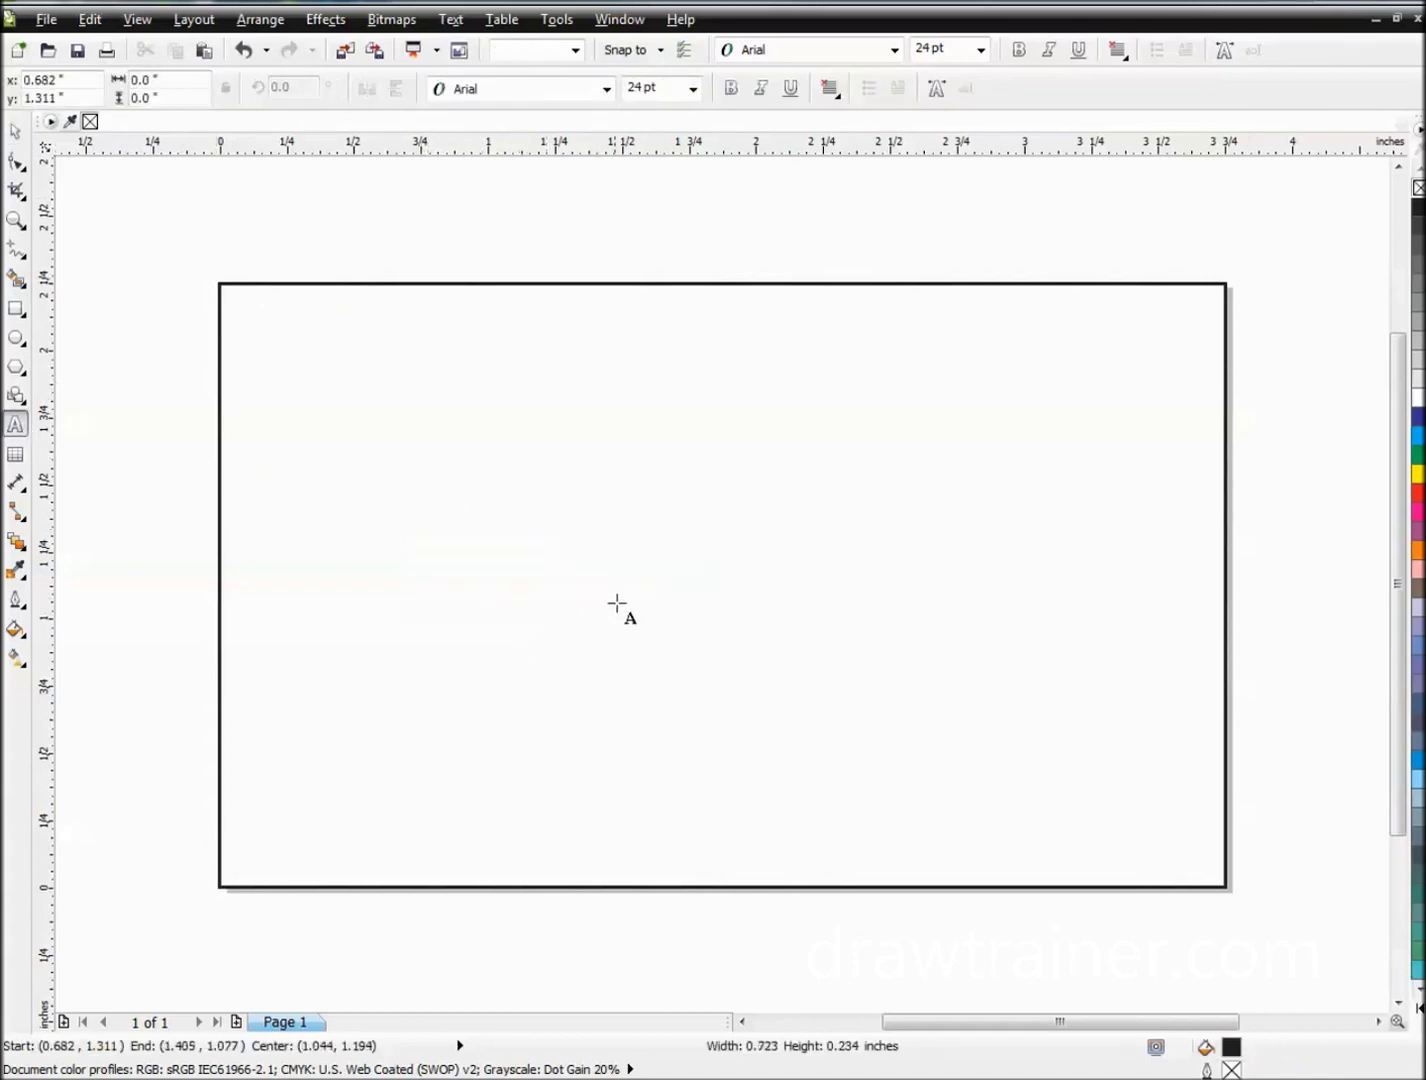
left_click(14, 131)
left_click(398, 516)
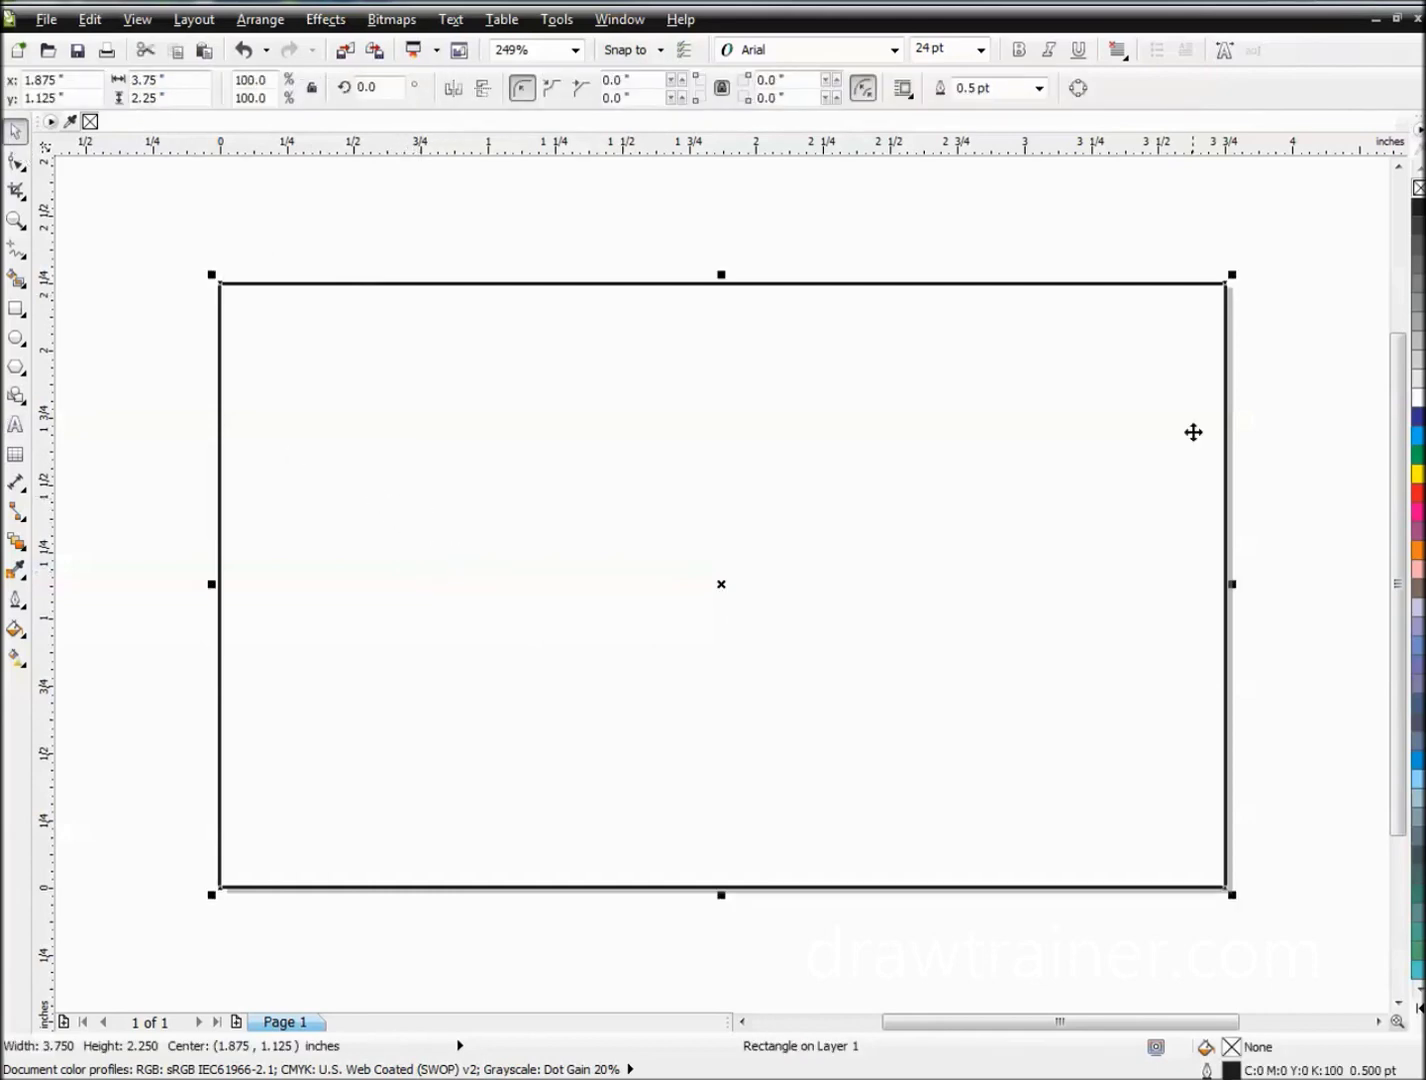
Step: Draw a small test rectangle and centre it horizontally on the page border
left_click(14, 312)
left_click_drag(307, 437, 598, 497)
key("space")
left_click(80, 190)
left_click(403, 480)
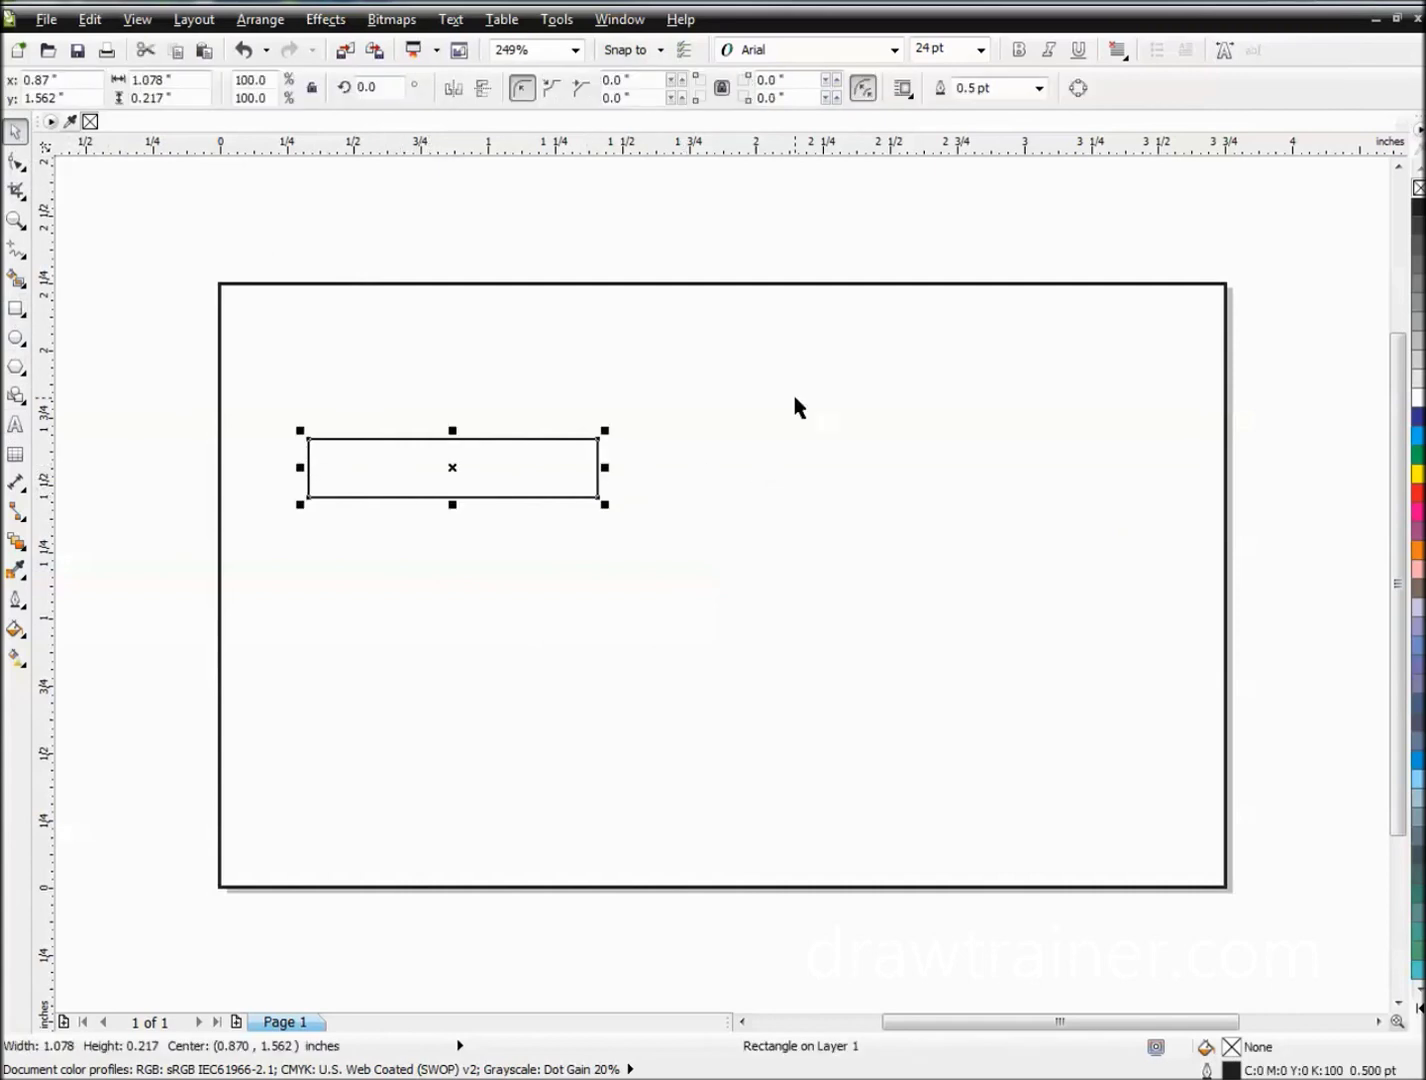
left_click(705, 322, "shift")
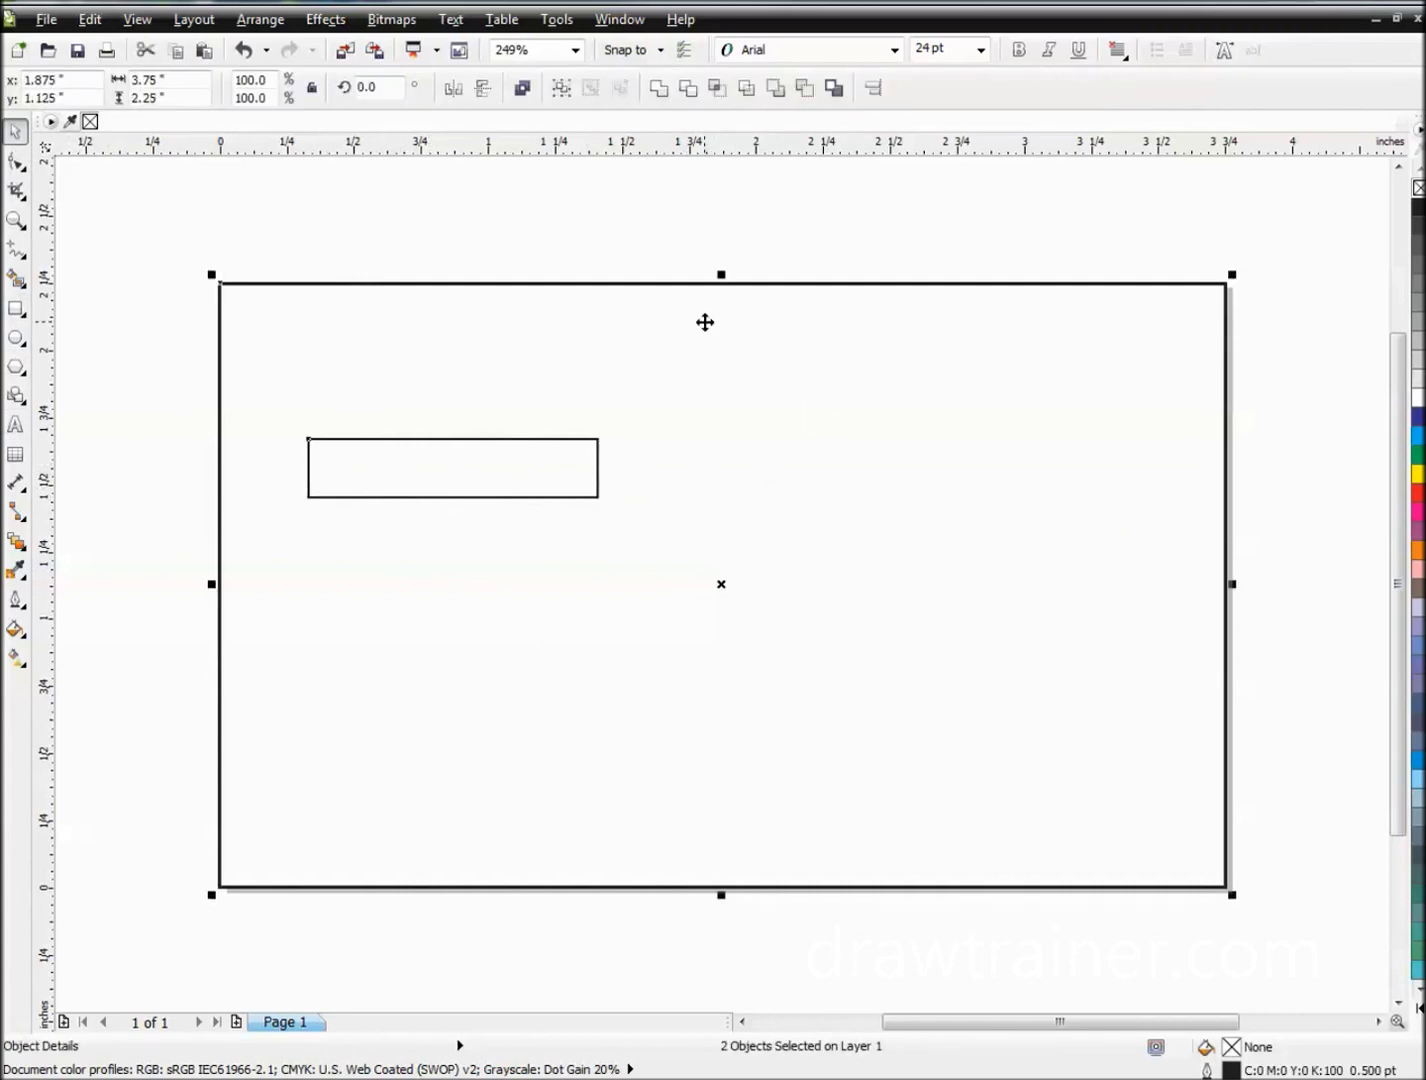
key("c")
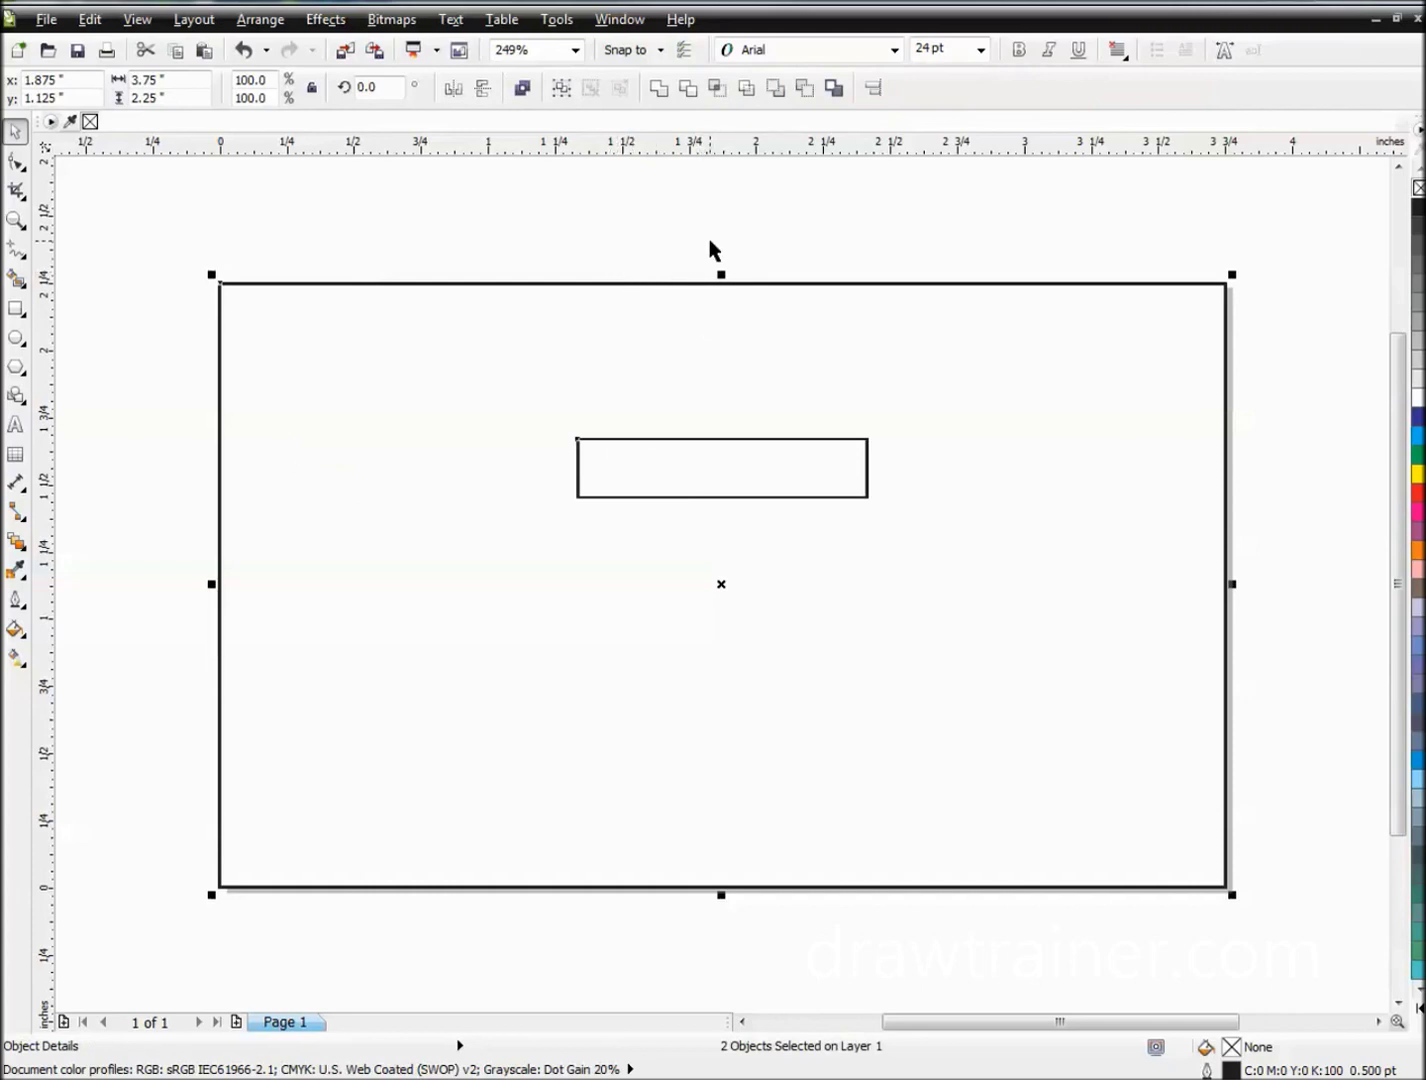
Step: Delete the small test rectangle, leaving only the page-sized frame
left_click(712, 252)
left_click(744, 497)
key("Delete")
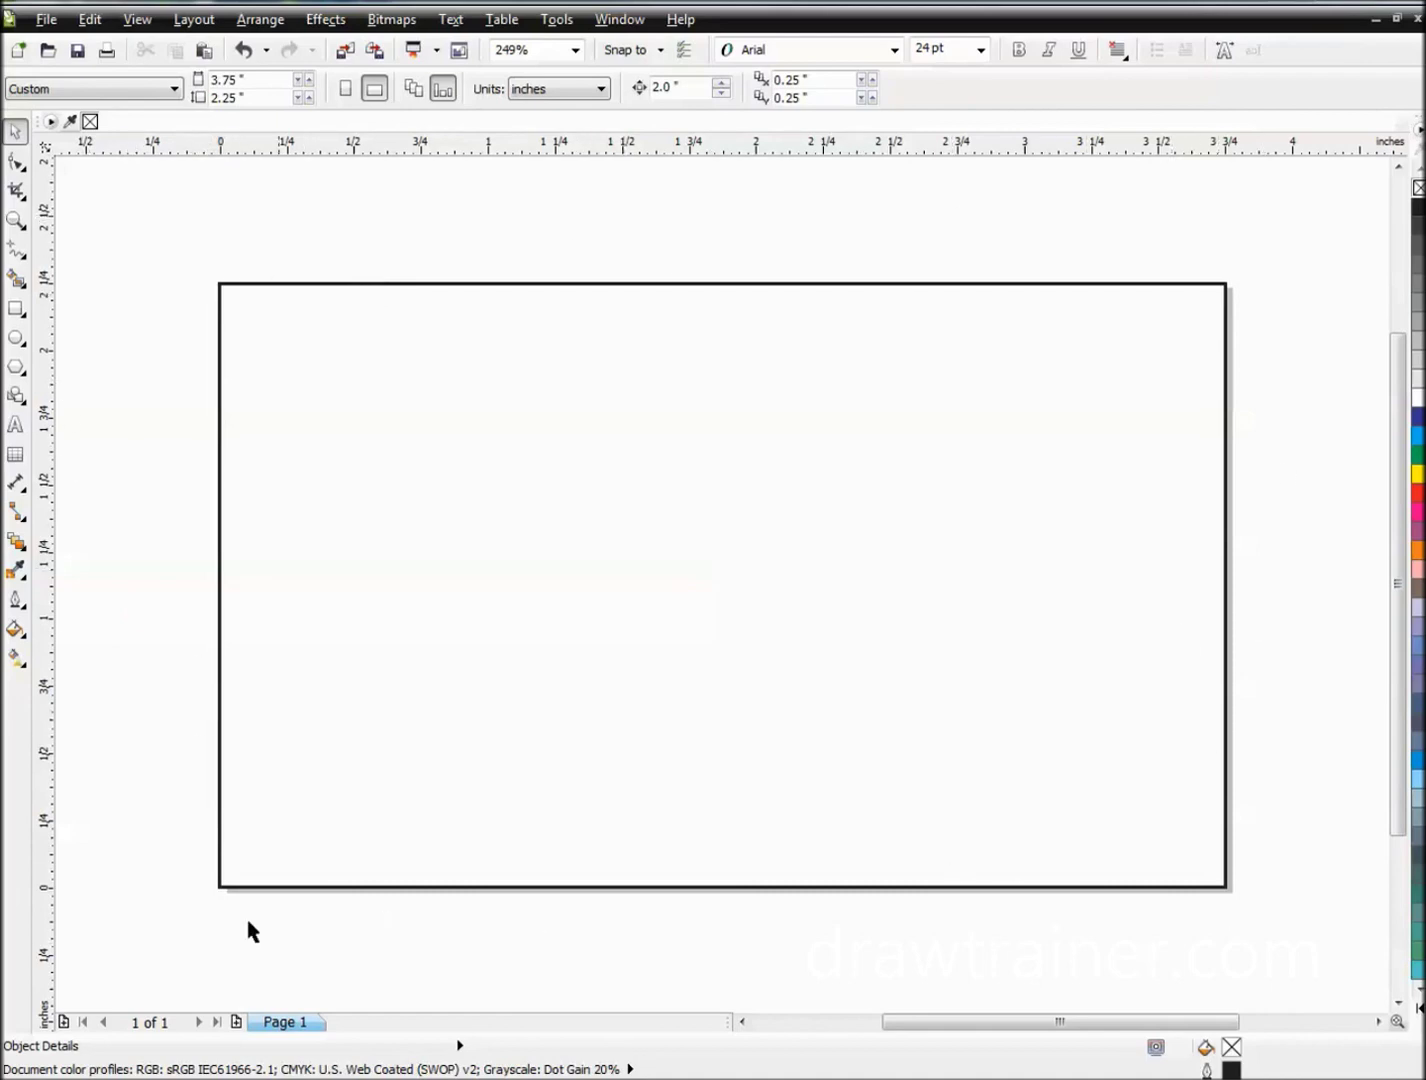
left_click_drag(218, 768, 605, 474)
key("ctrl+z")
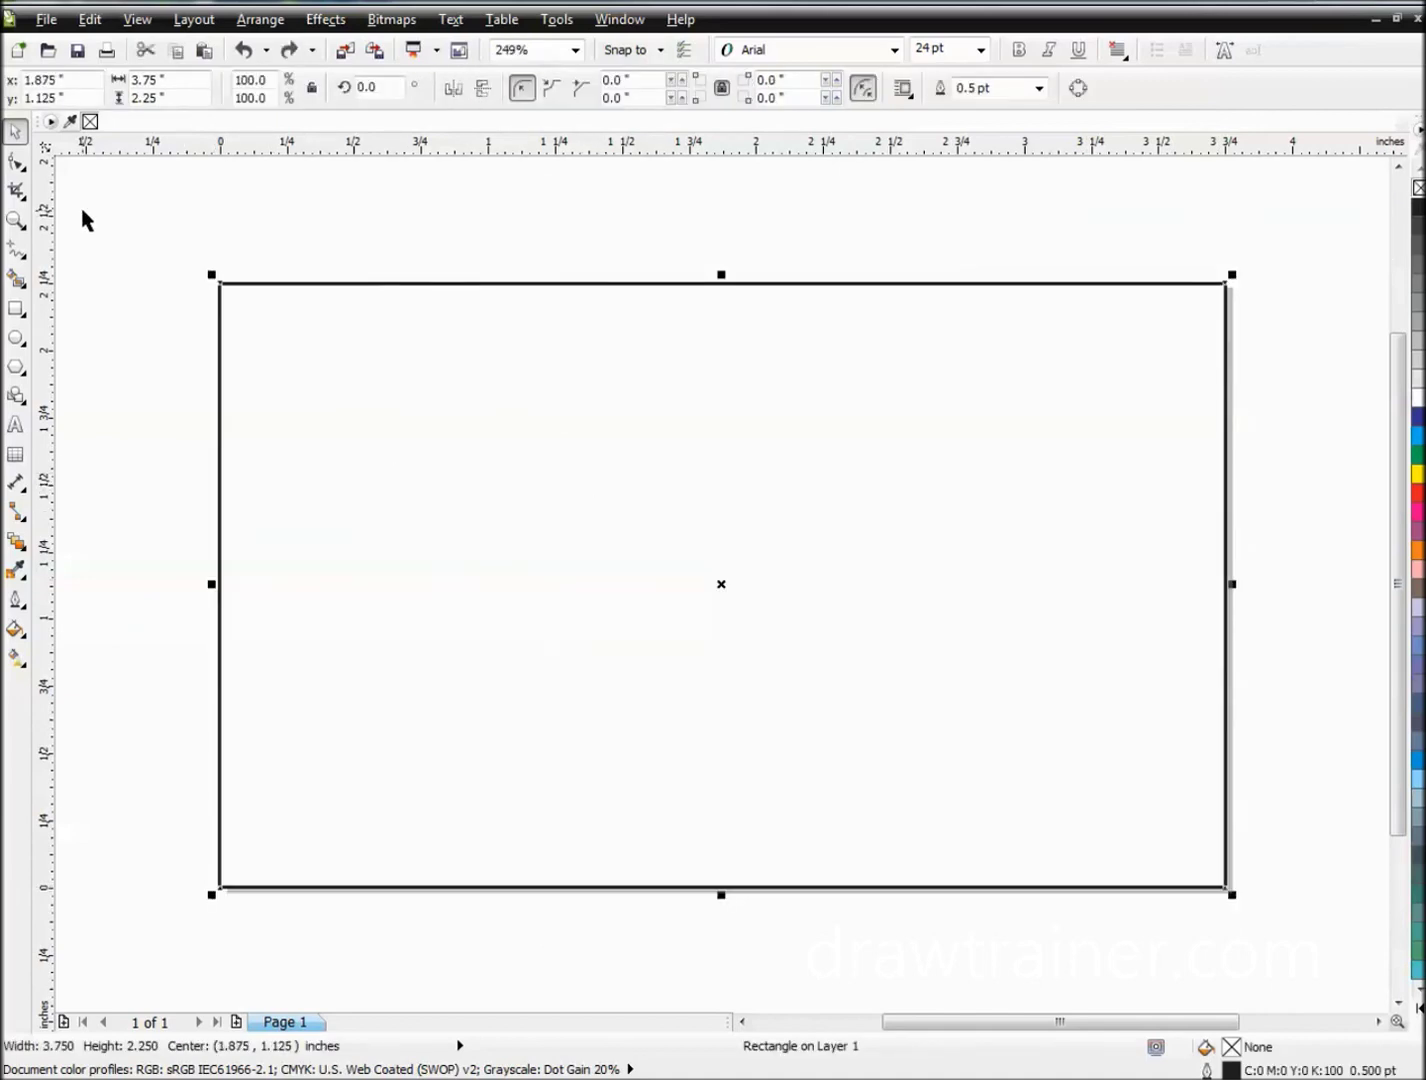
left_click(103, 272)
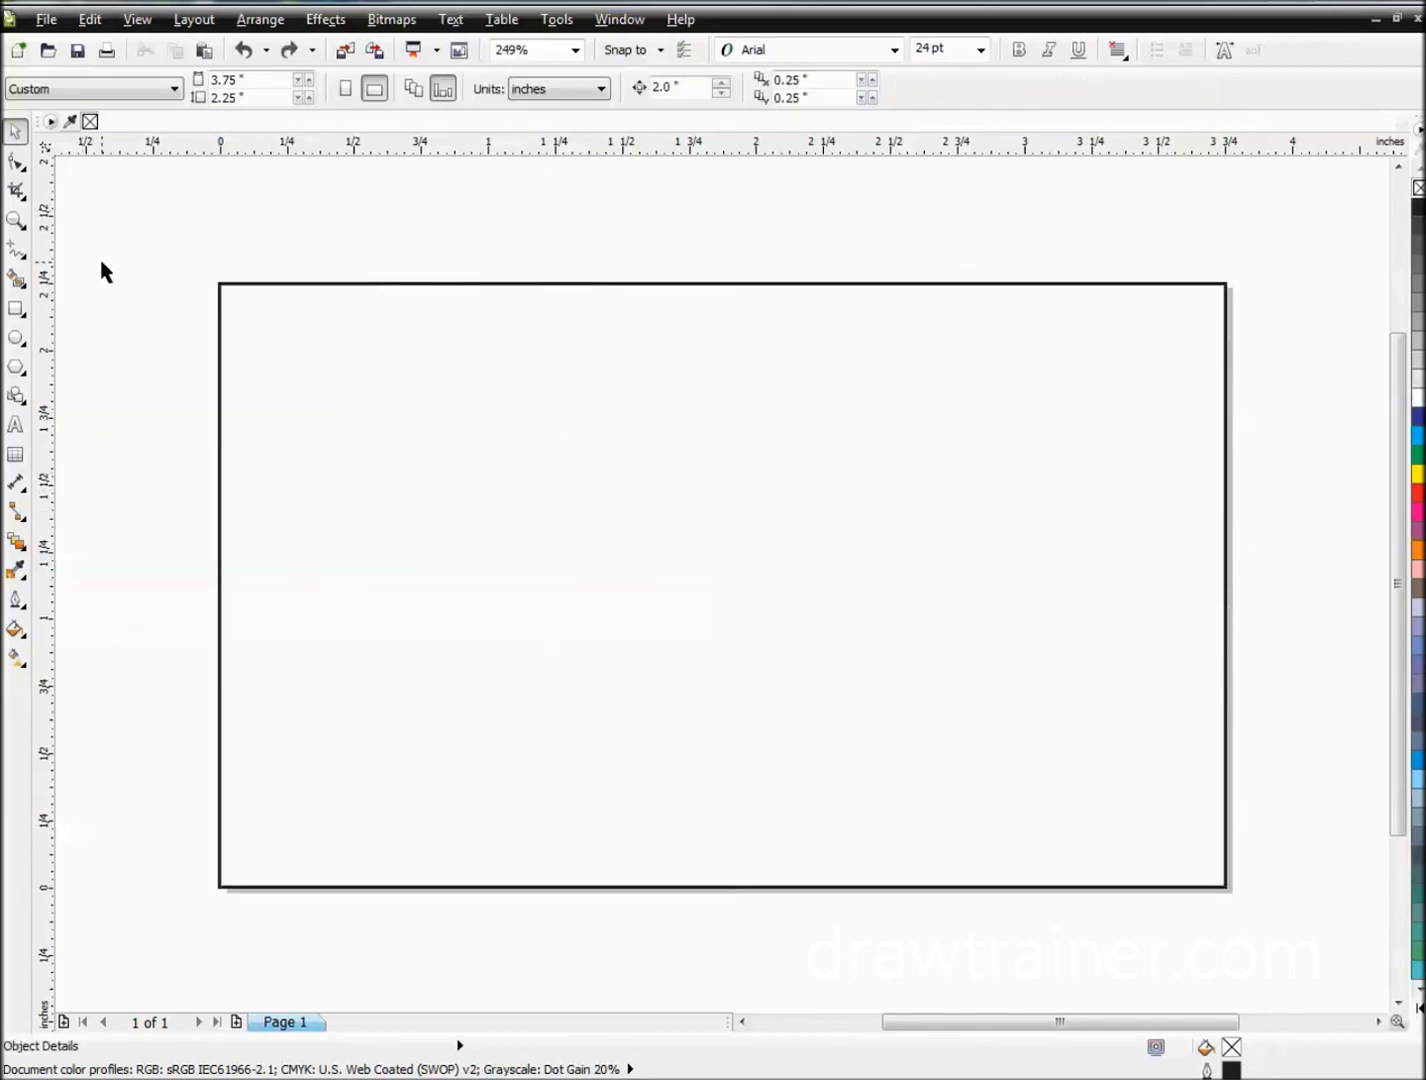
left_click(291, 383)
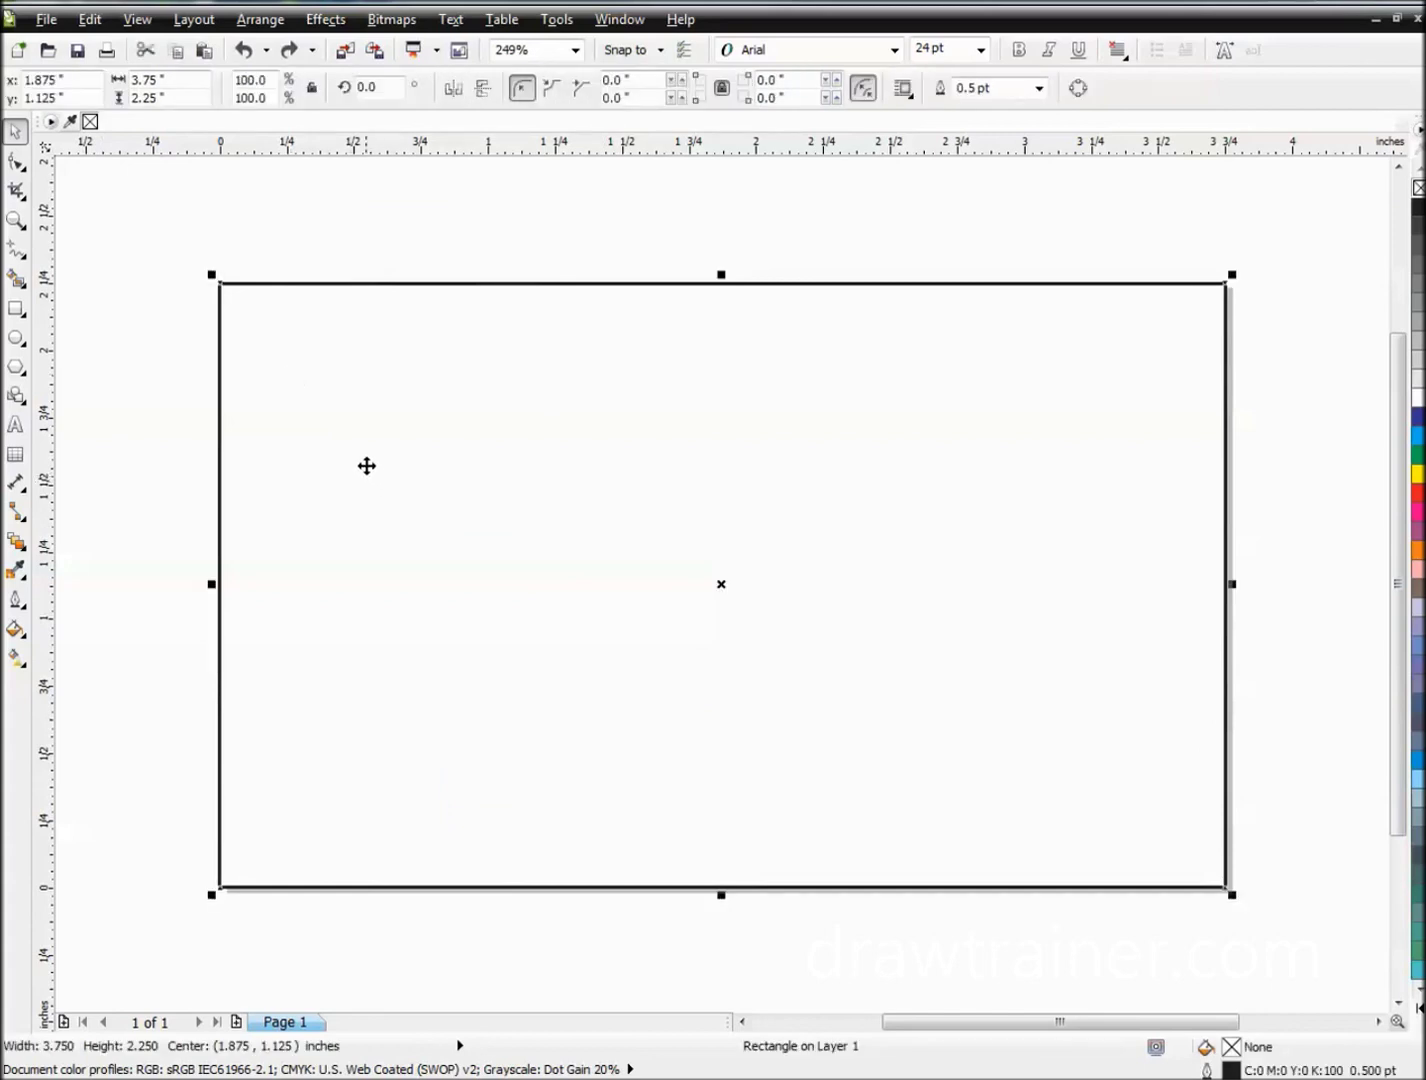
left_click(580, 627)
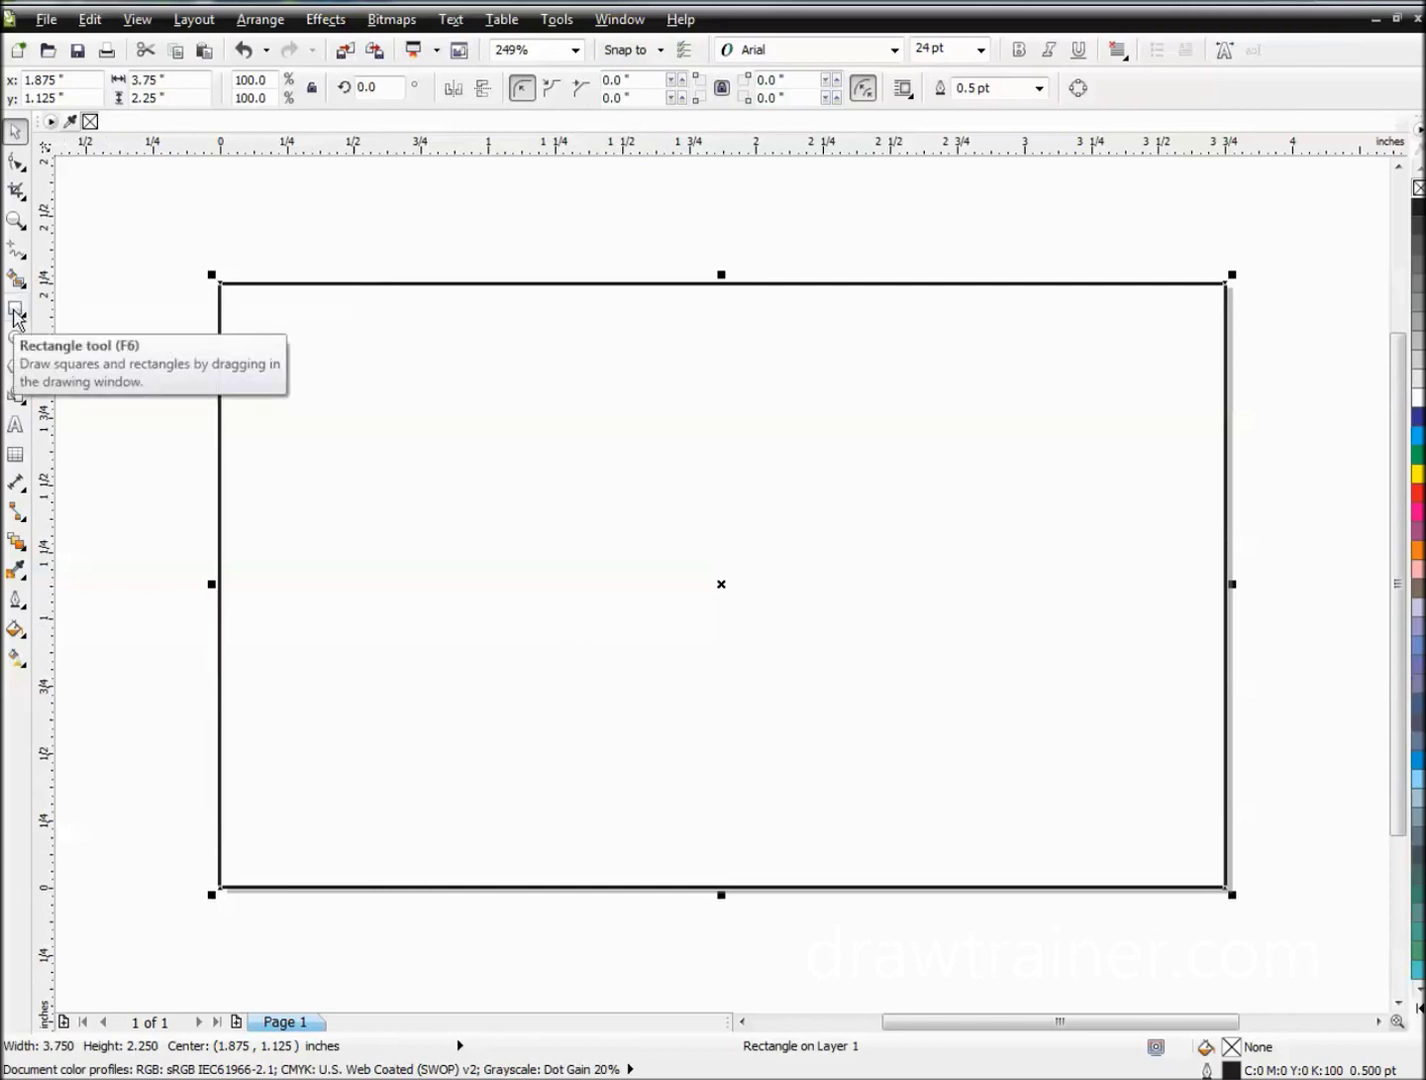
left_click(44, 20)
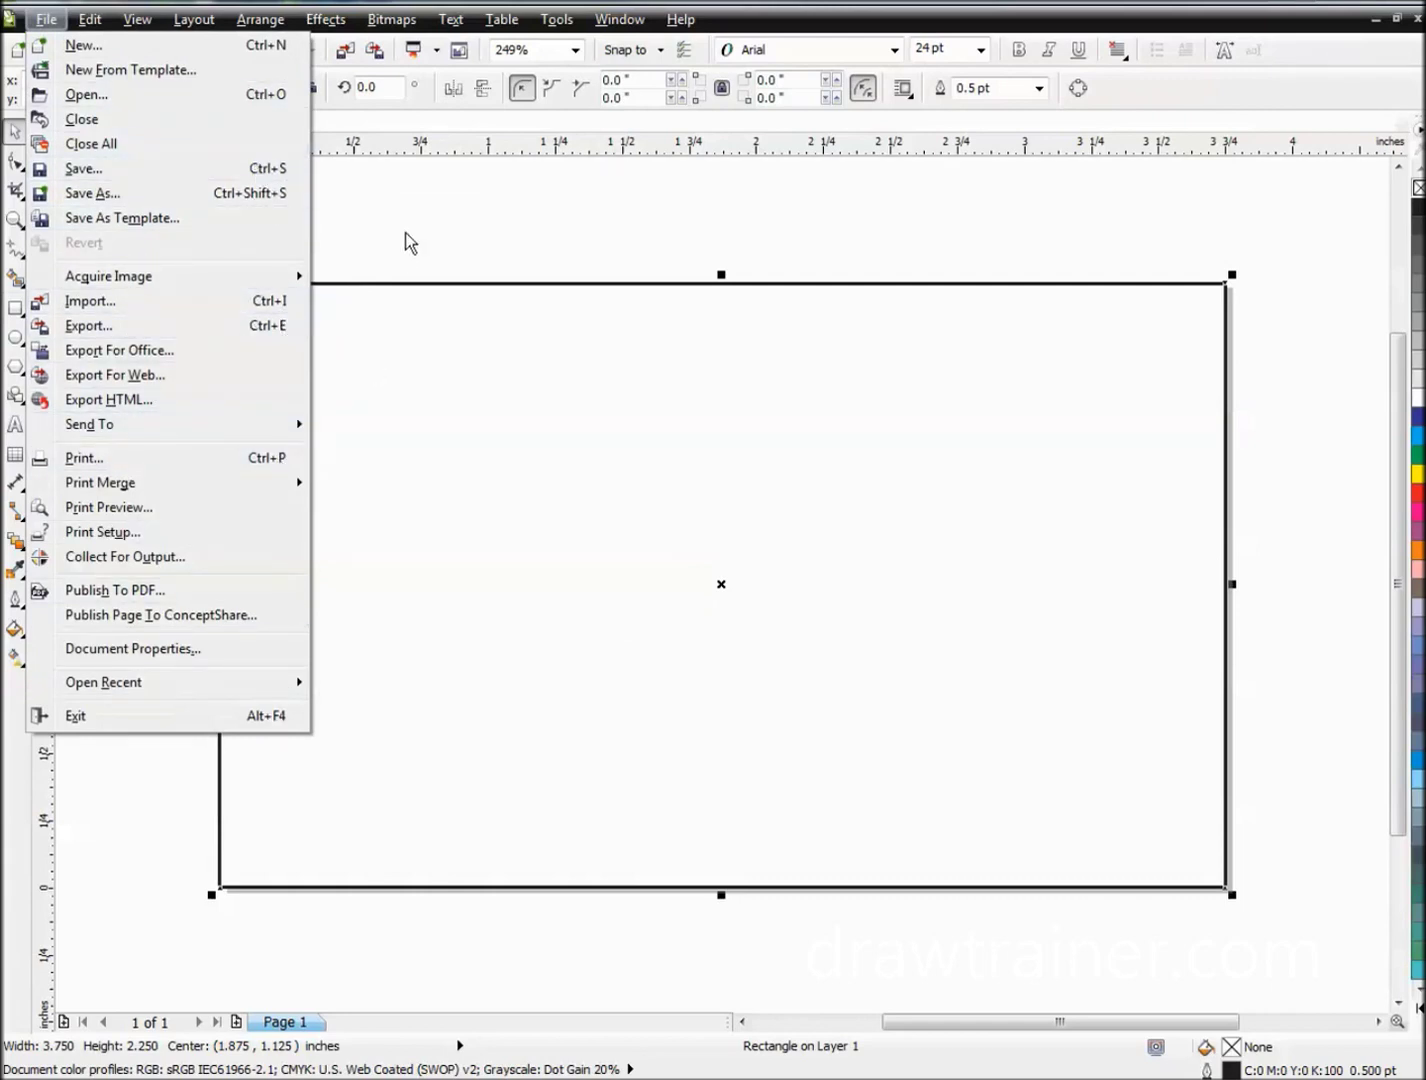
left_click(392, 209)
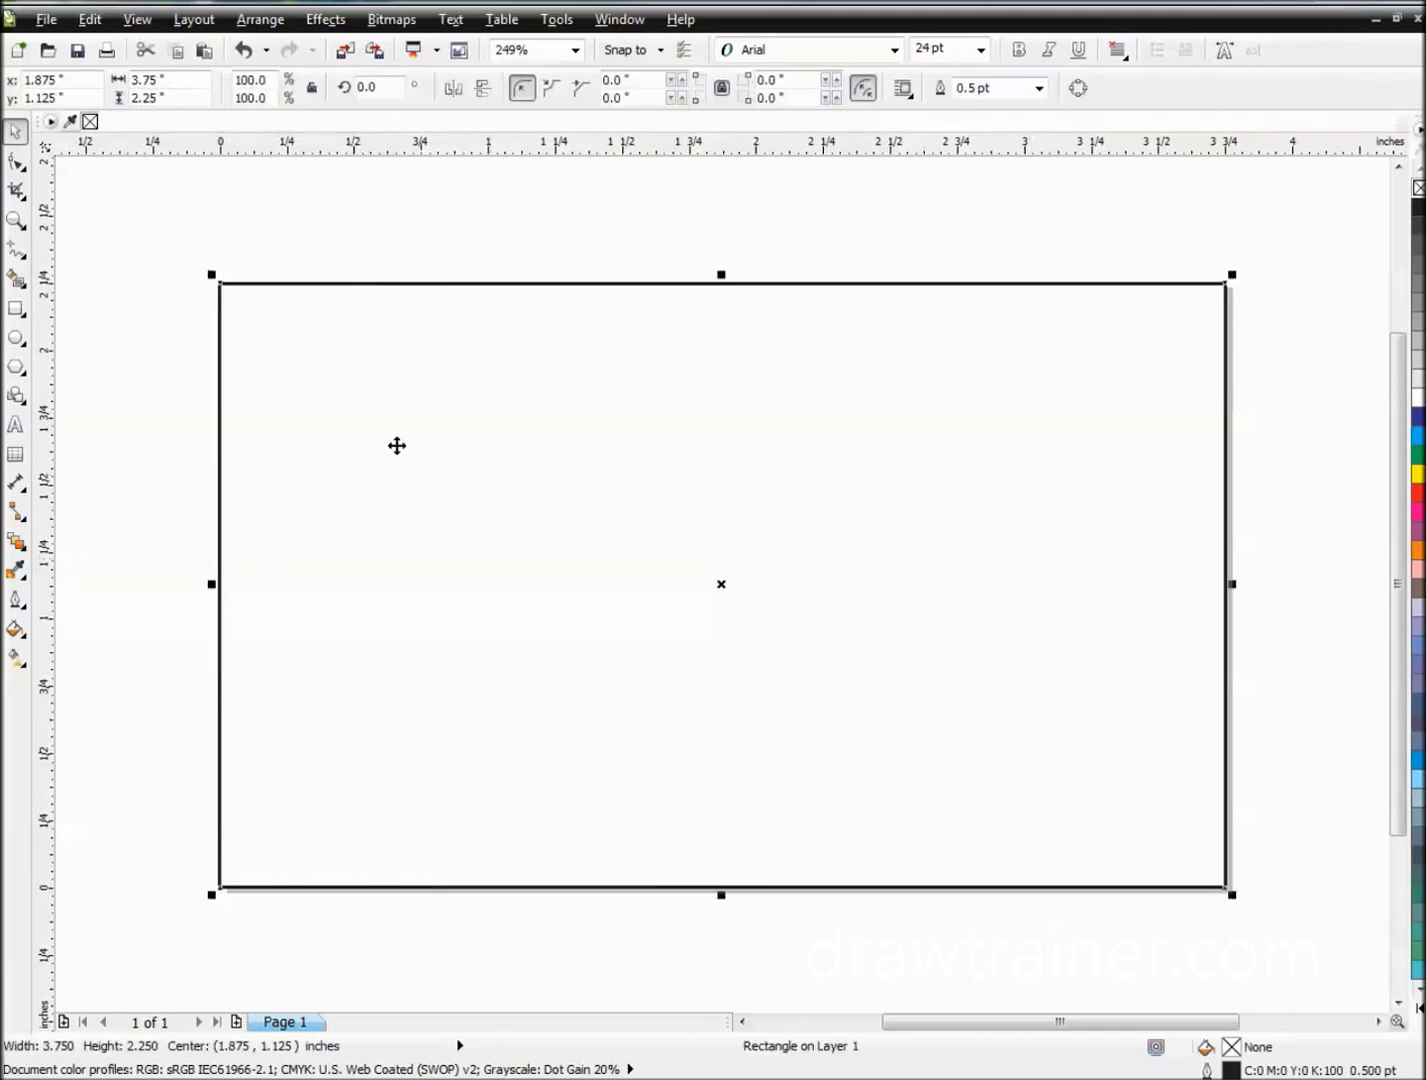
left_click_drag(397, 445, 491, 431)
Step: Resize the copied border to 3.5 × 2.0 inches and give it a red outline
key("ctrl+z")
left_click(147, 79)
left_click_drag(152, 81, 159, 76)
type("5")
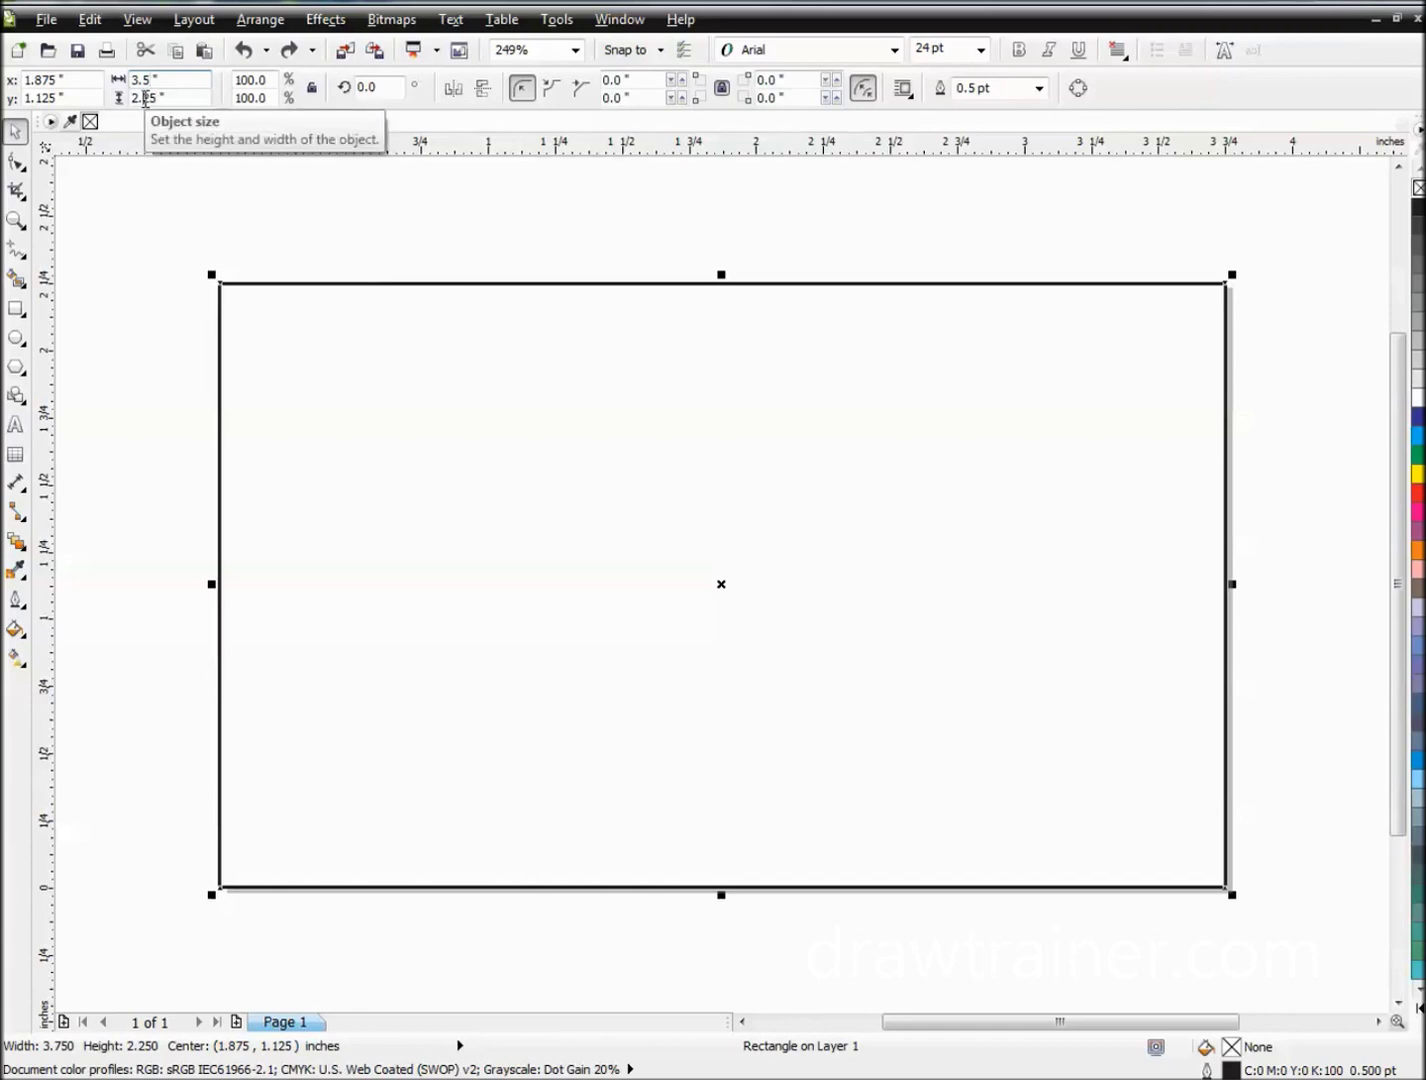
left_click_drag(147, 98, 159, 98)
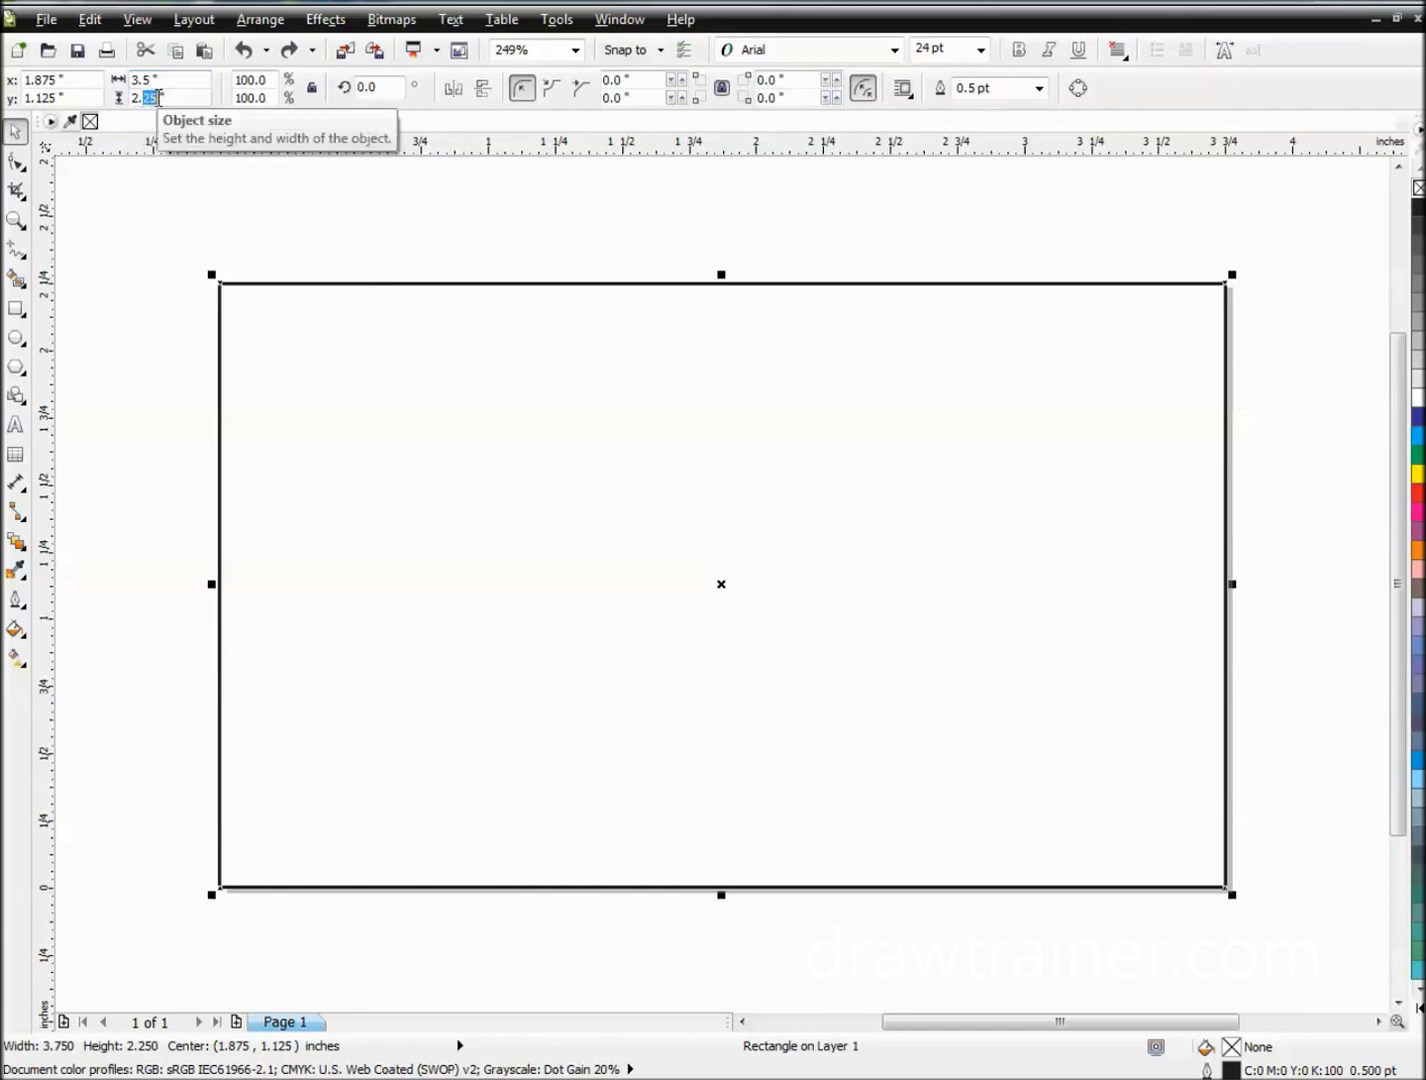
type("2")
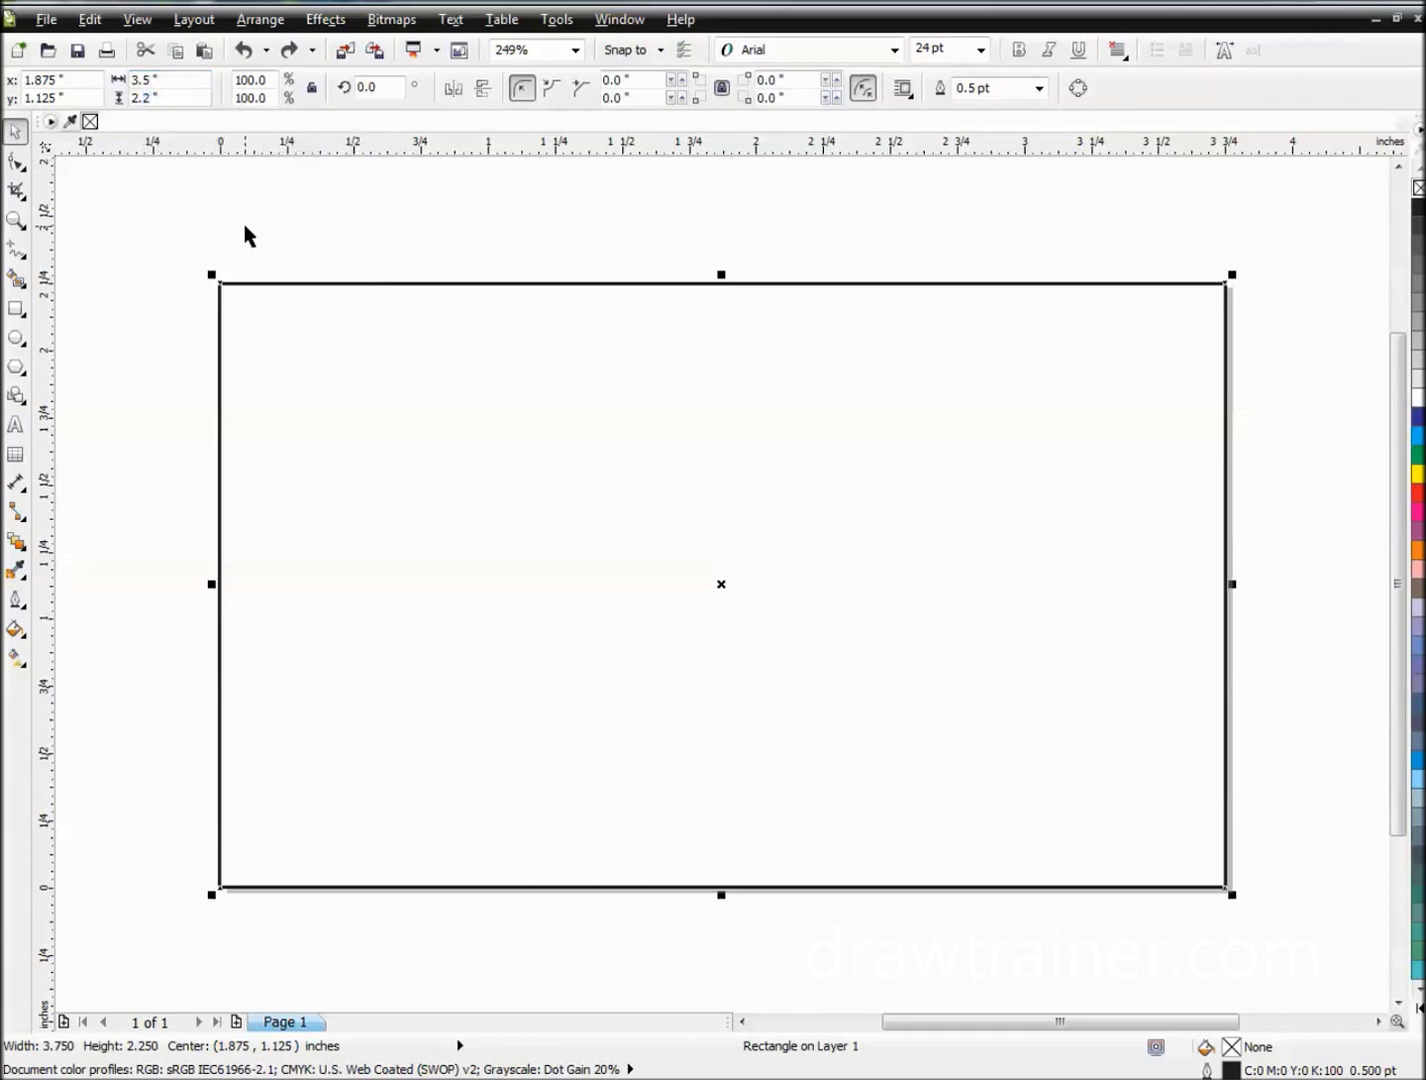
key("BackSpace")
key("Return")
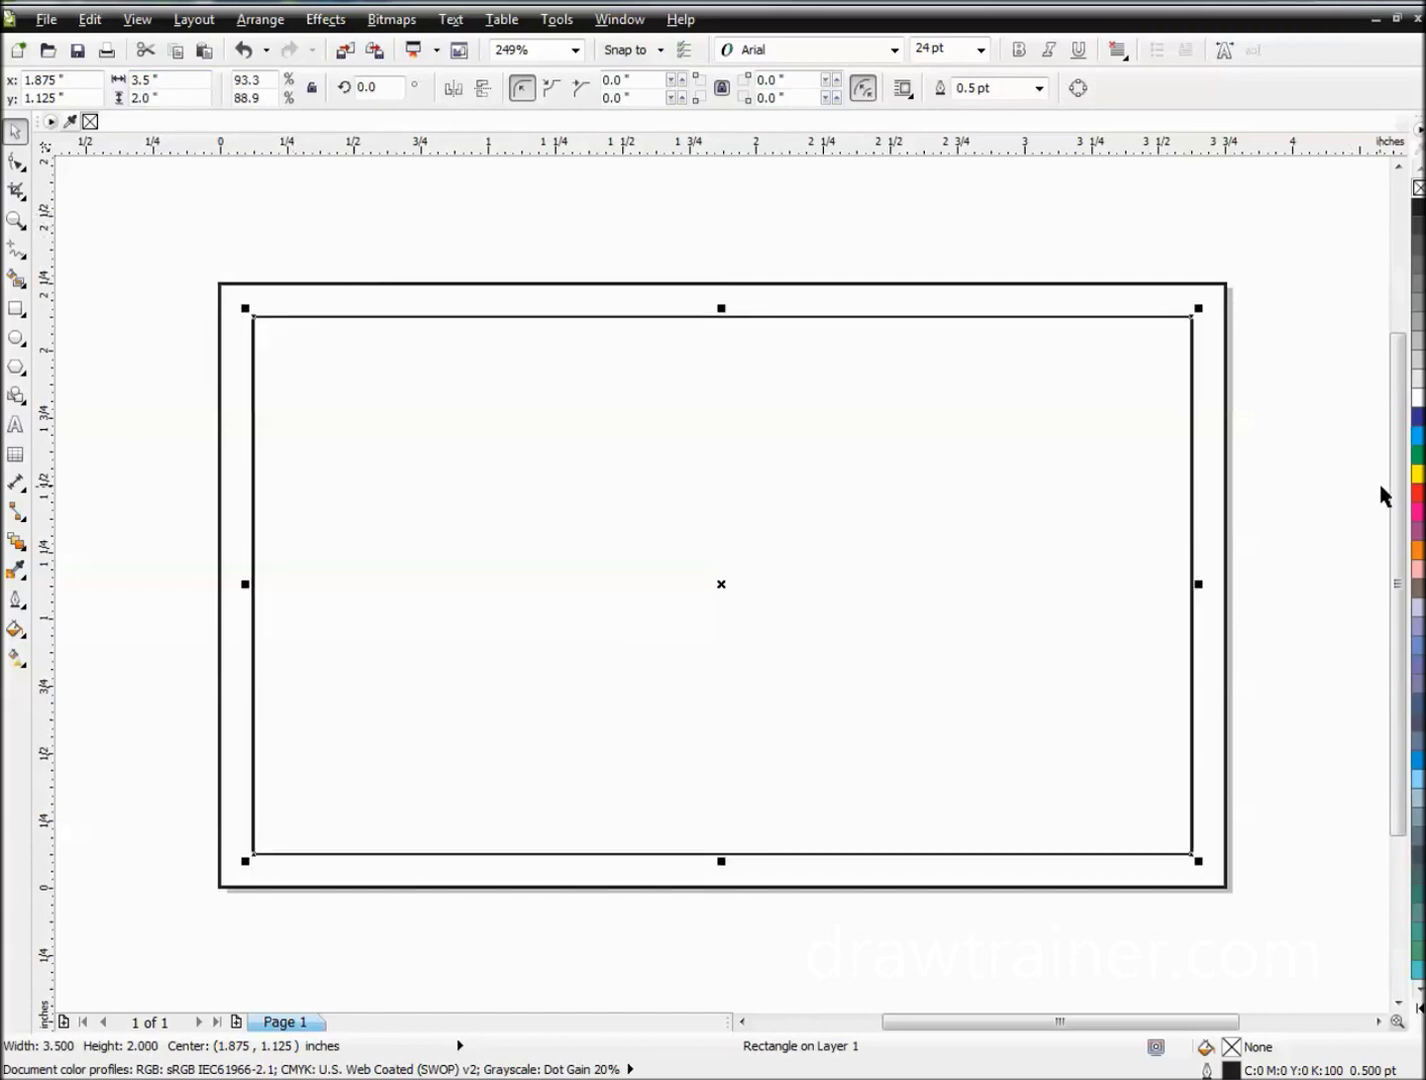
right_click(1416, 492)
Step: Try yellow, green and blue outlines on the inner rectangle, then settle back on red
left_click(1288, 230)
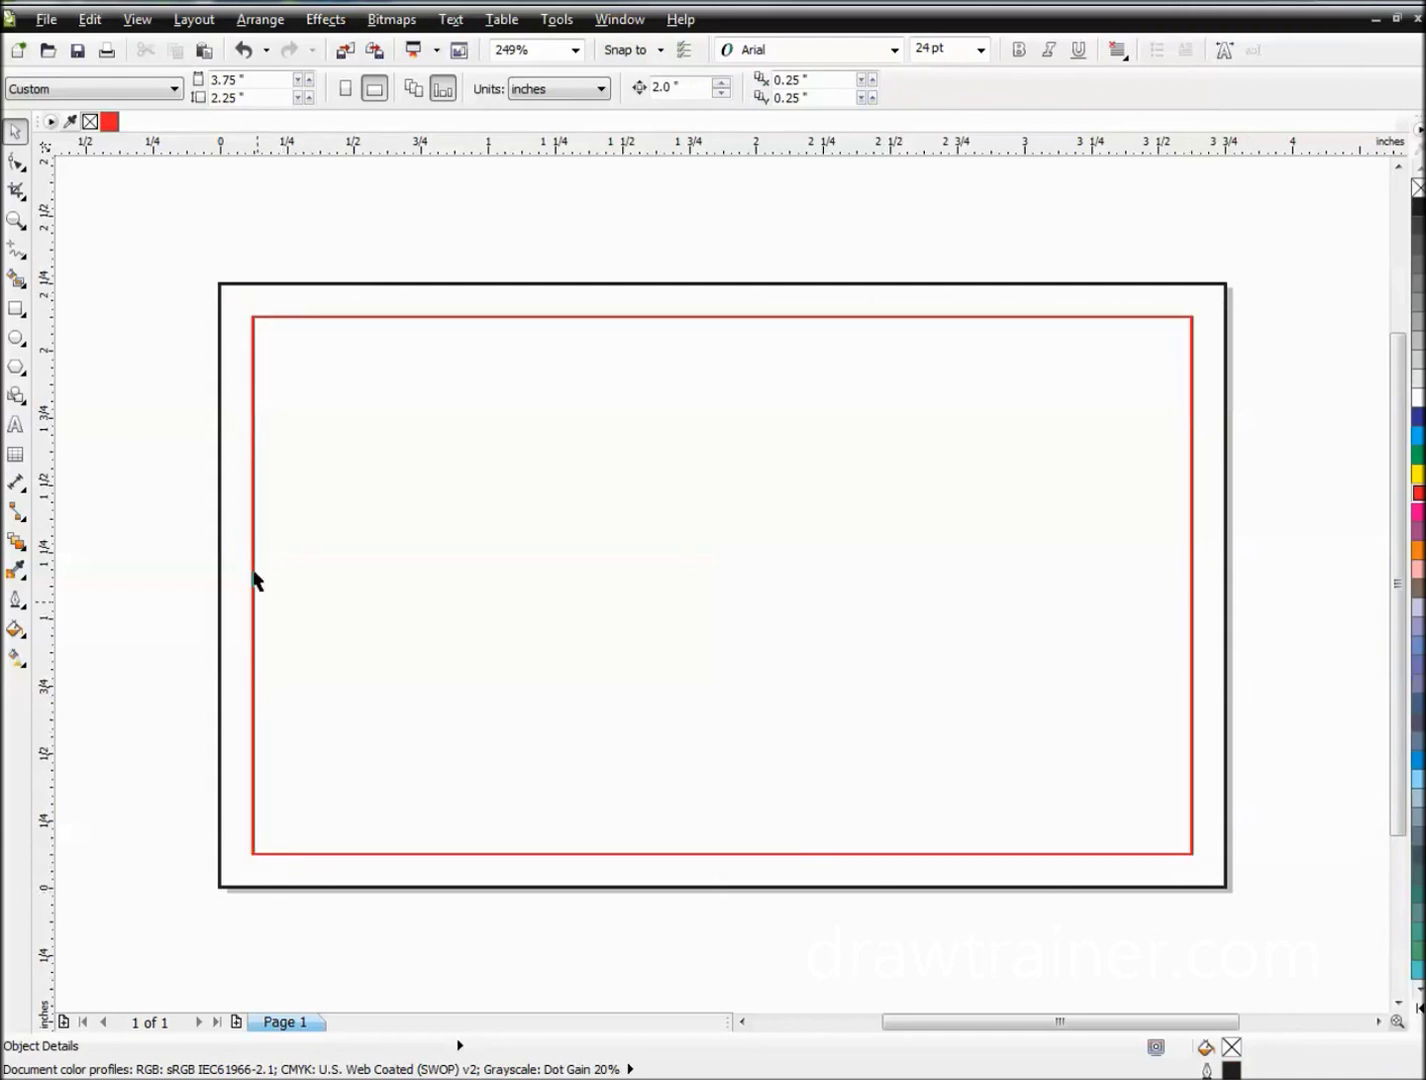
left_click(273, 319)
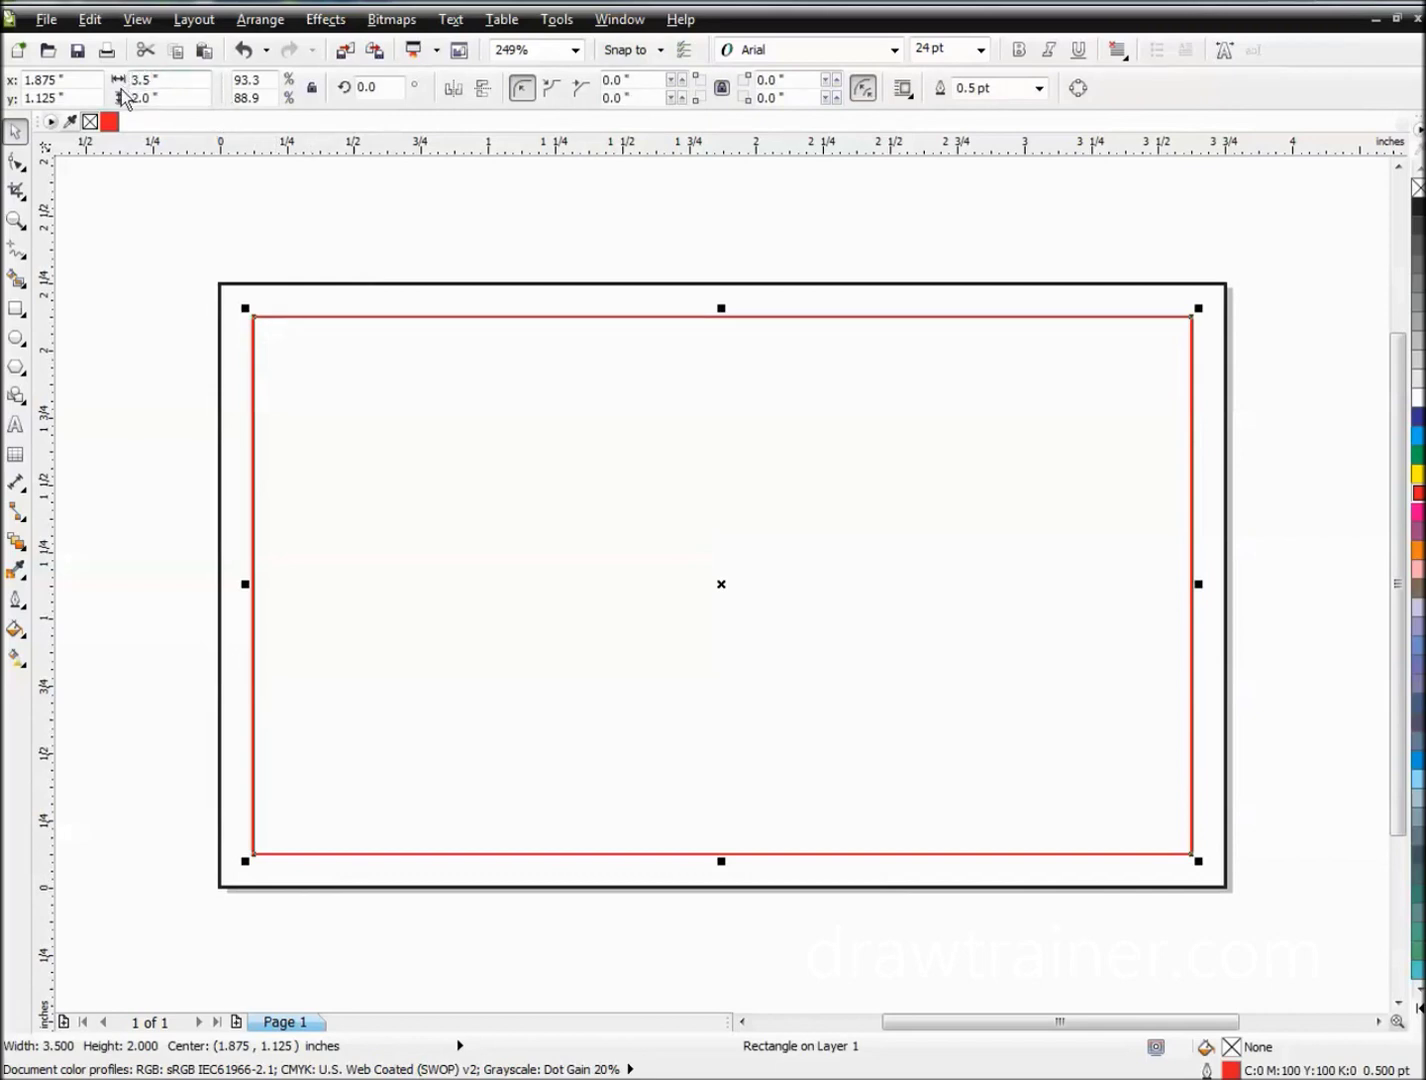
left_click(316, 213)
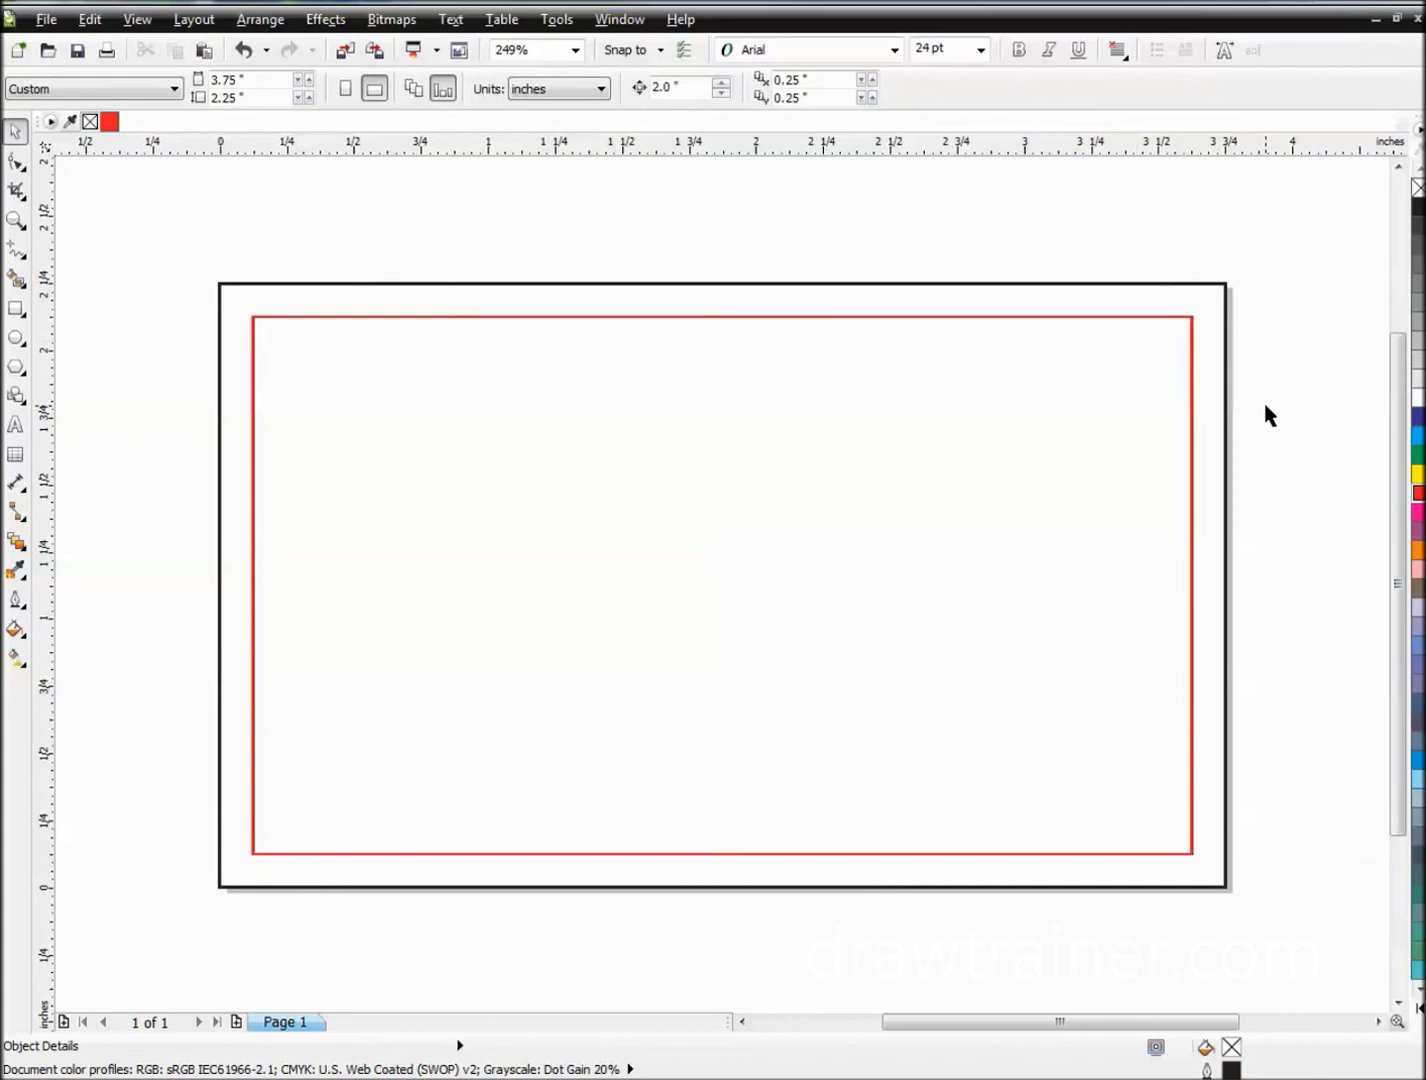
left_click(1173, 389)
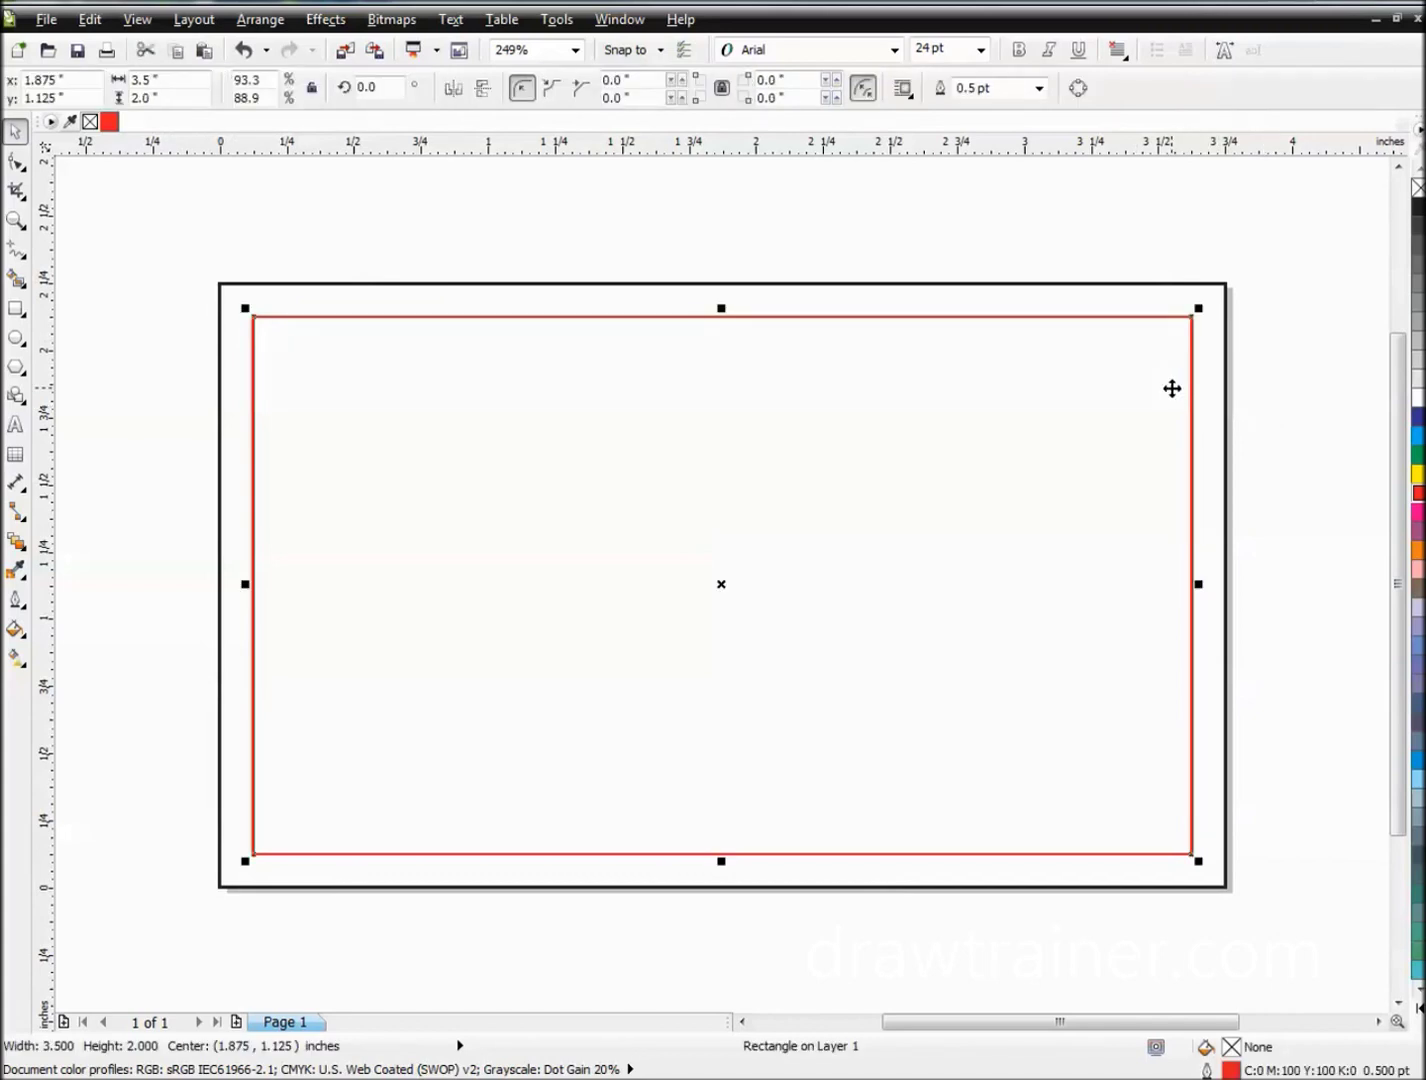
right_click(1419, 473)
right_click(1418, 455)
right_click(1419, 435)
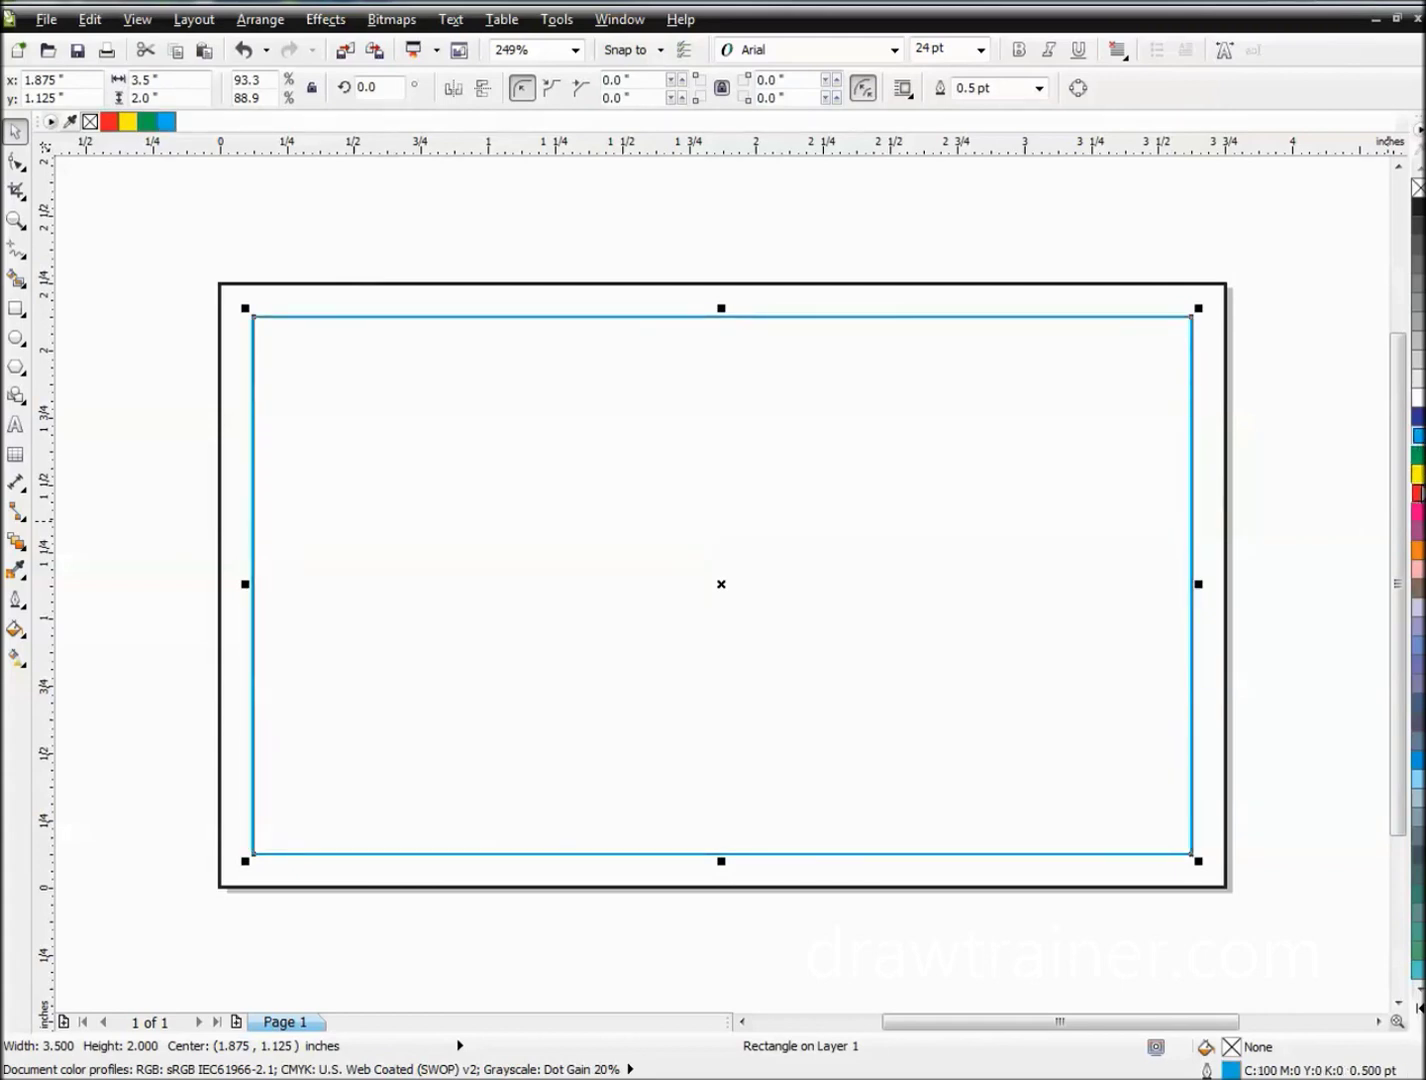
right_click(1418, 492)
left_click(142, 258)
left_click(308, 430)
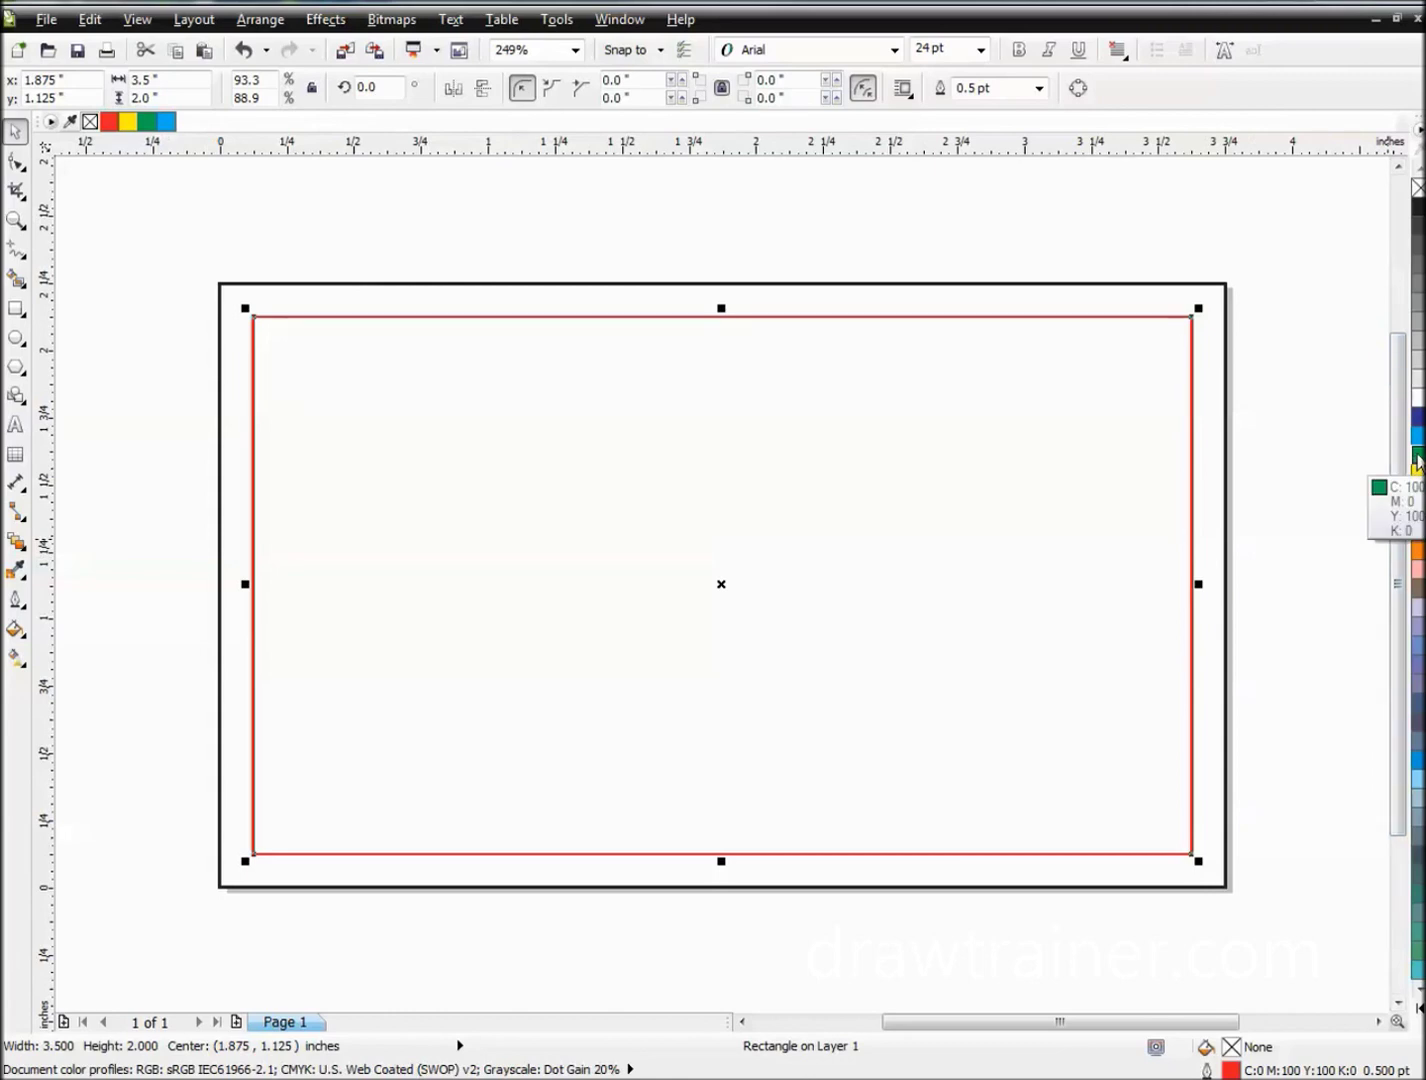
Step: Outline the inner copy in green and shrink it to 3.25 × 1.75 inches
right_click(1418, 461)
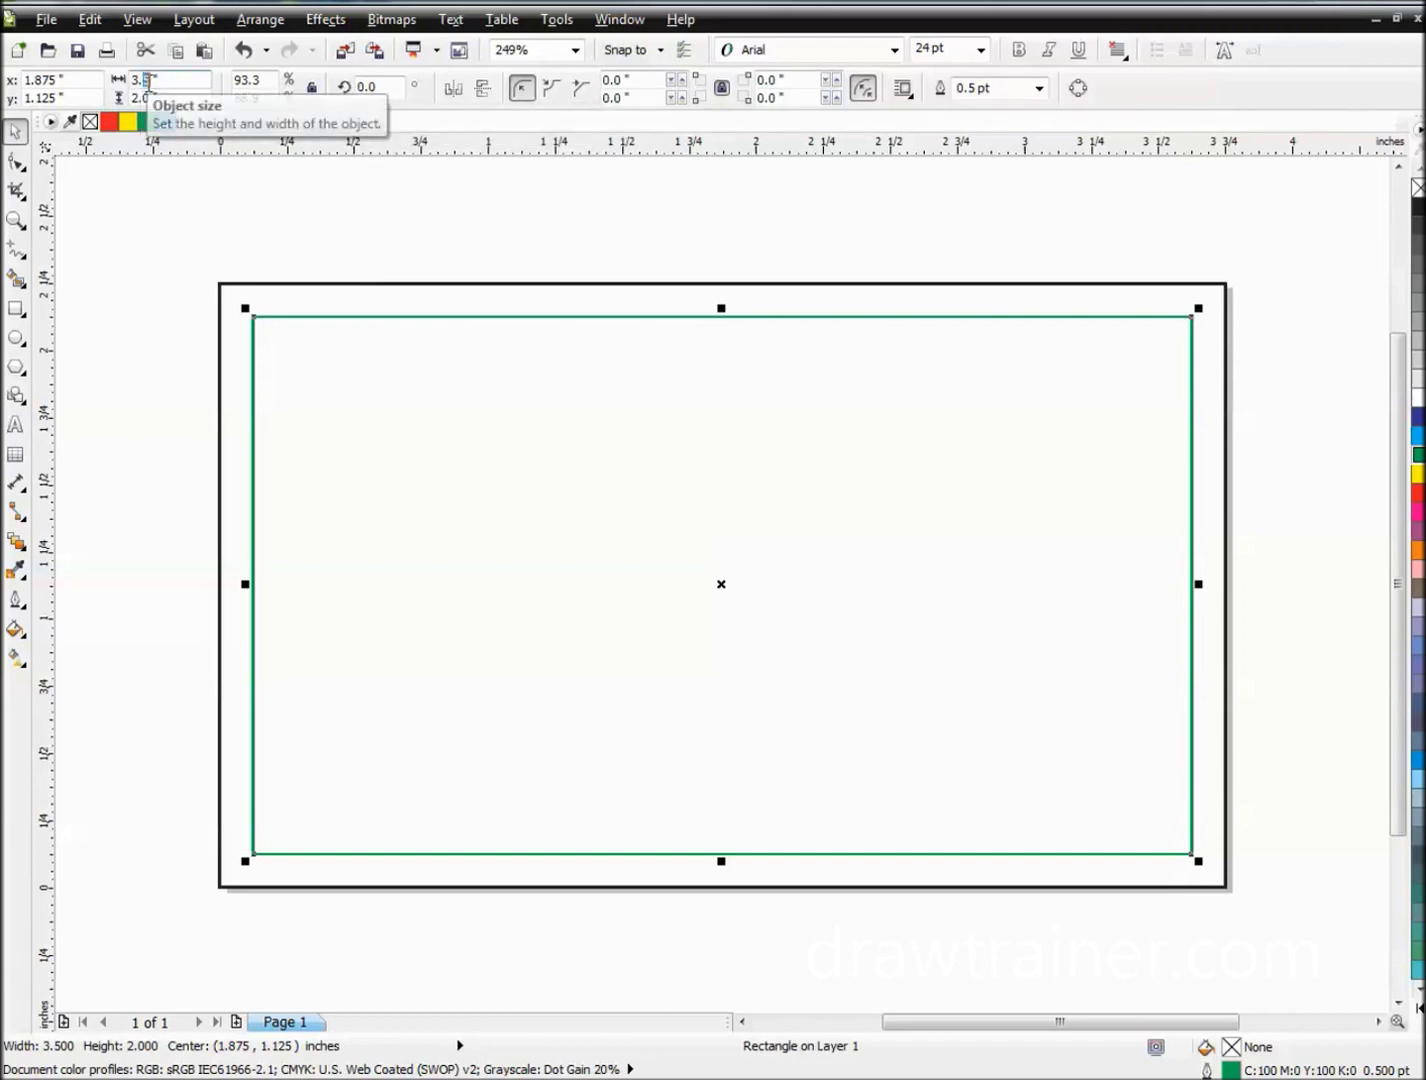
left_click_drag(149, 80, 141, 81)
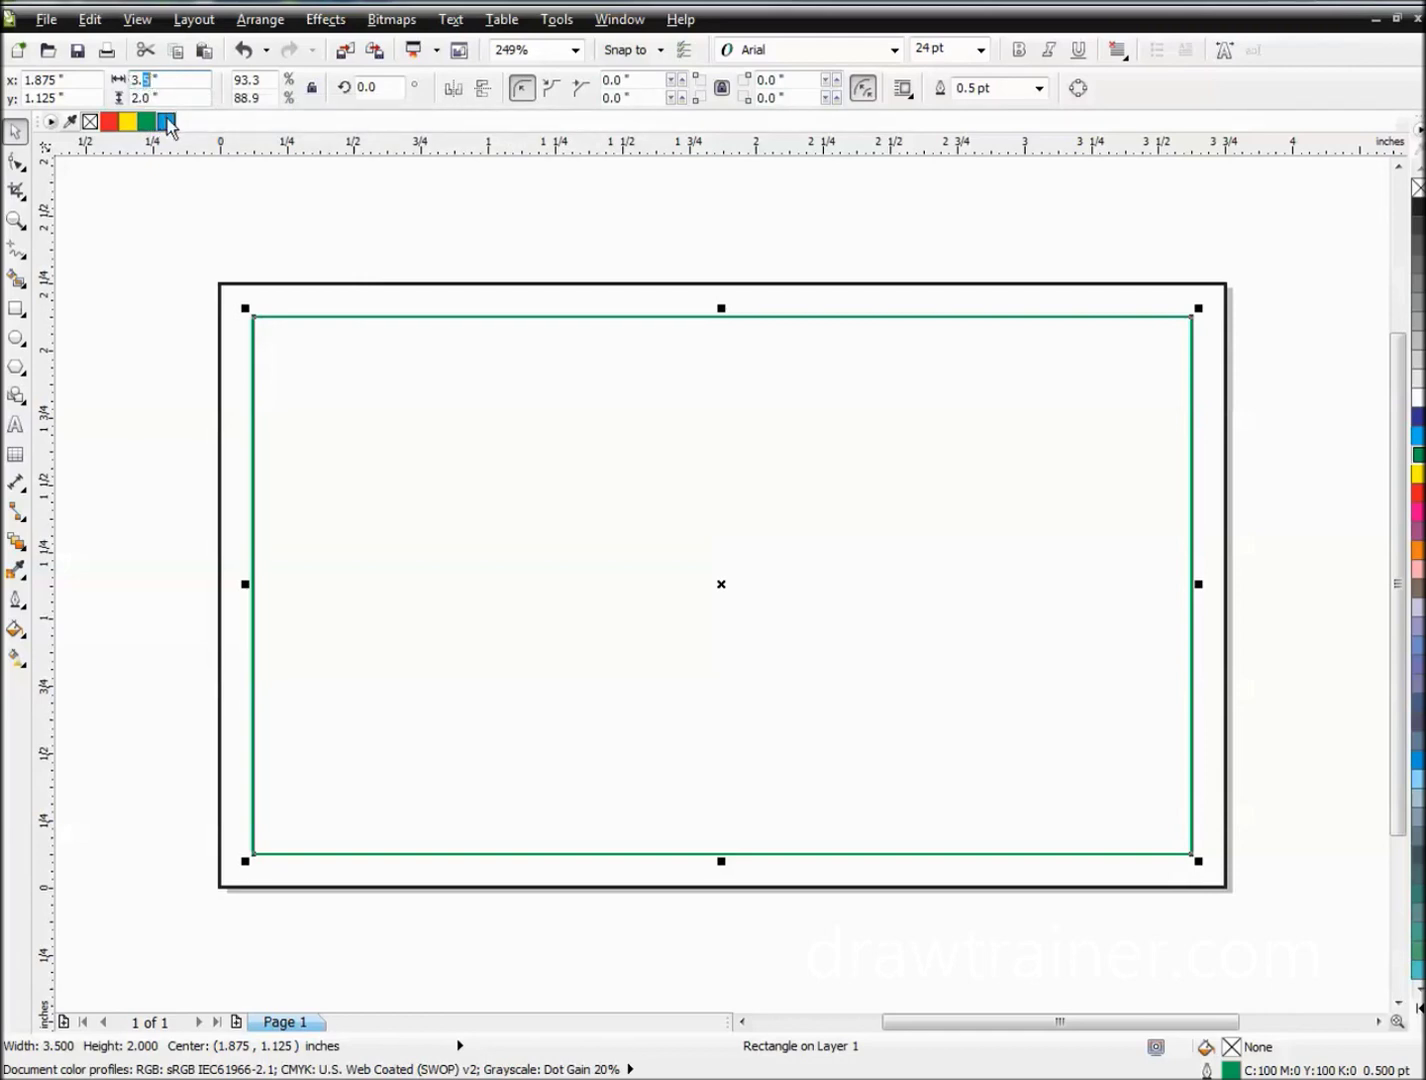
type("25")
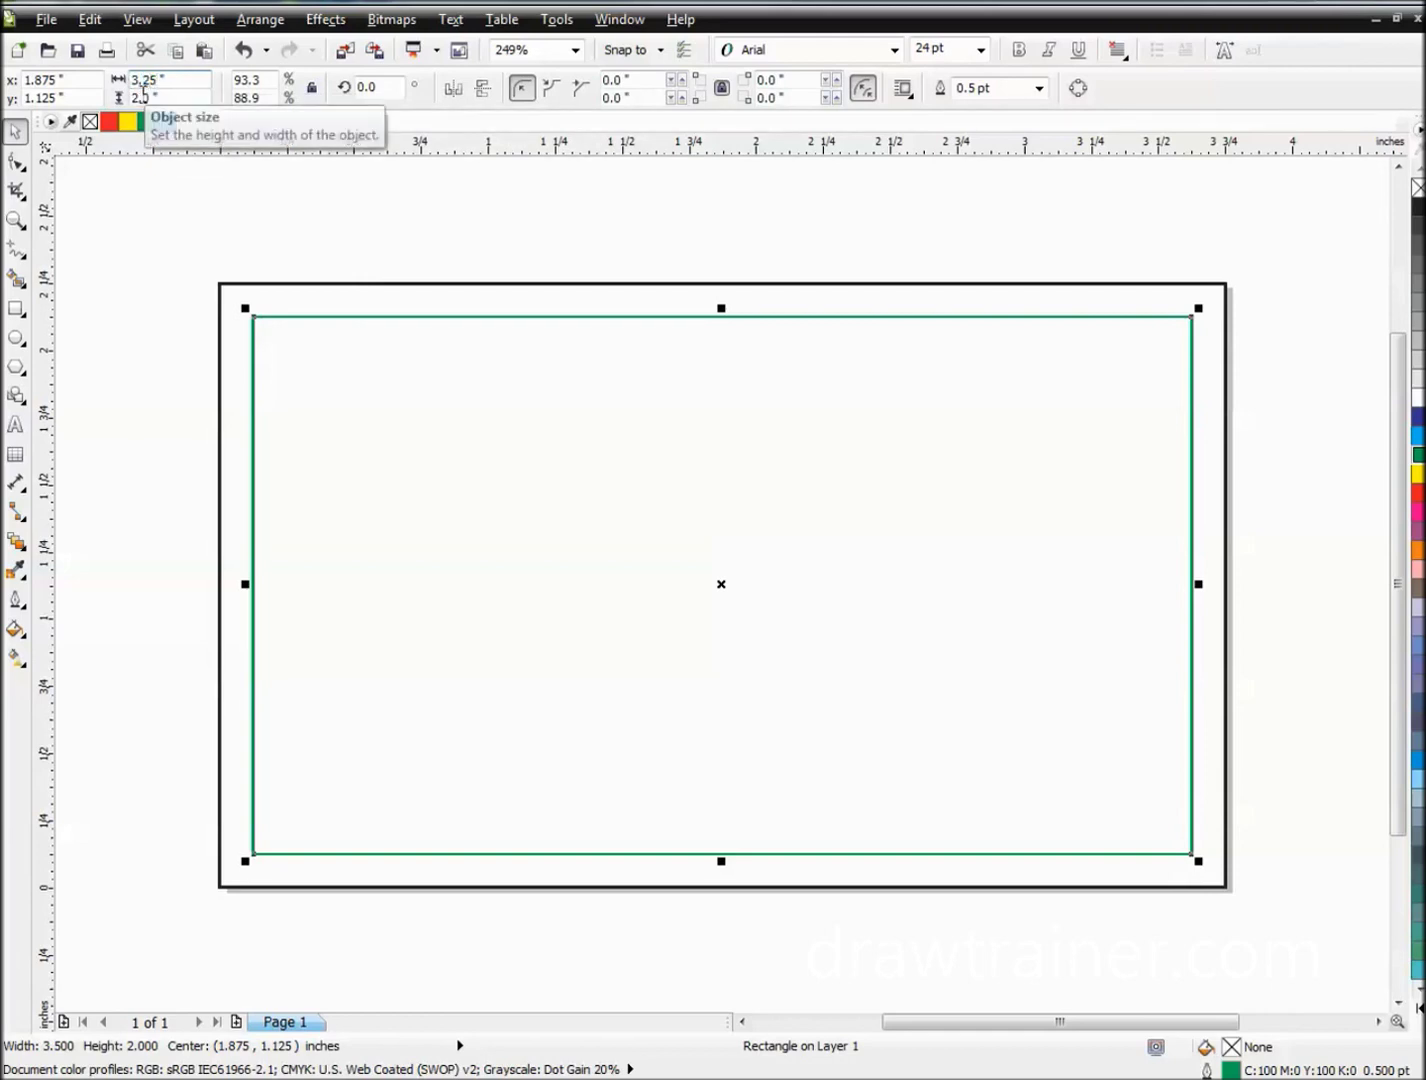
left_click_drag(149, 97, 135, 100)
type("1")
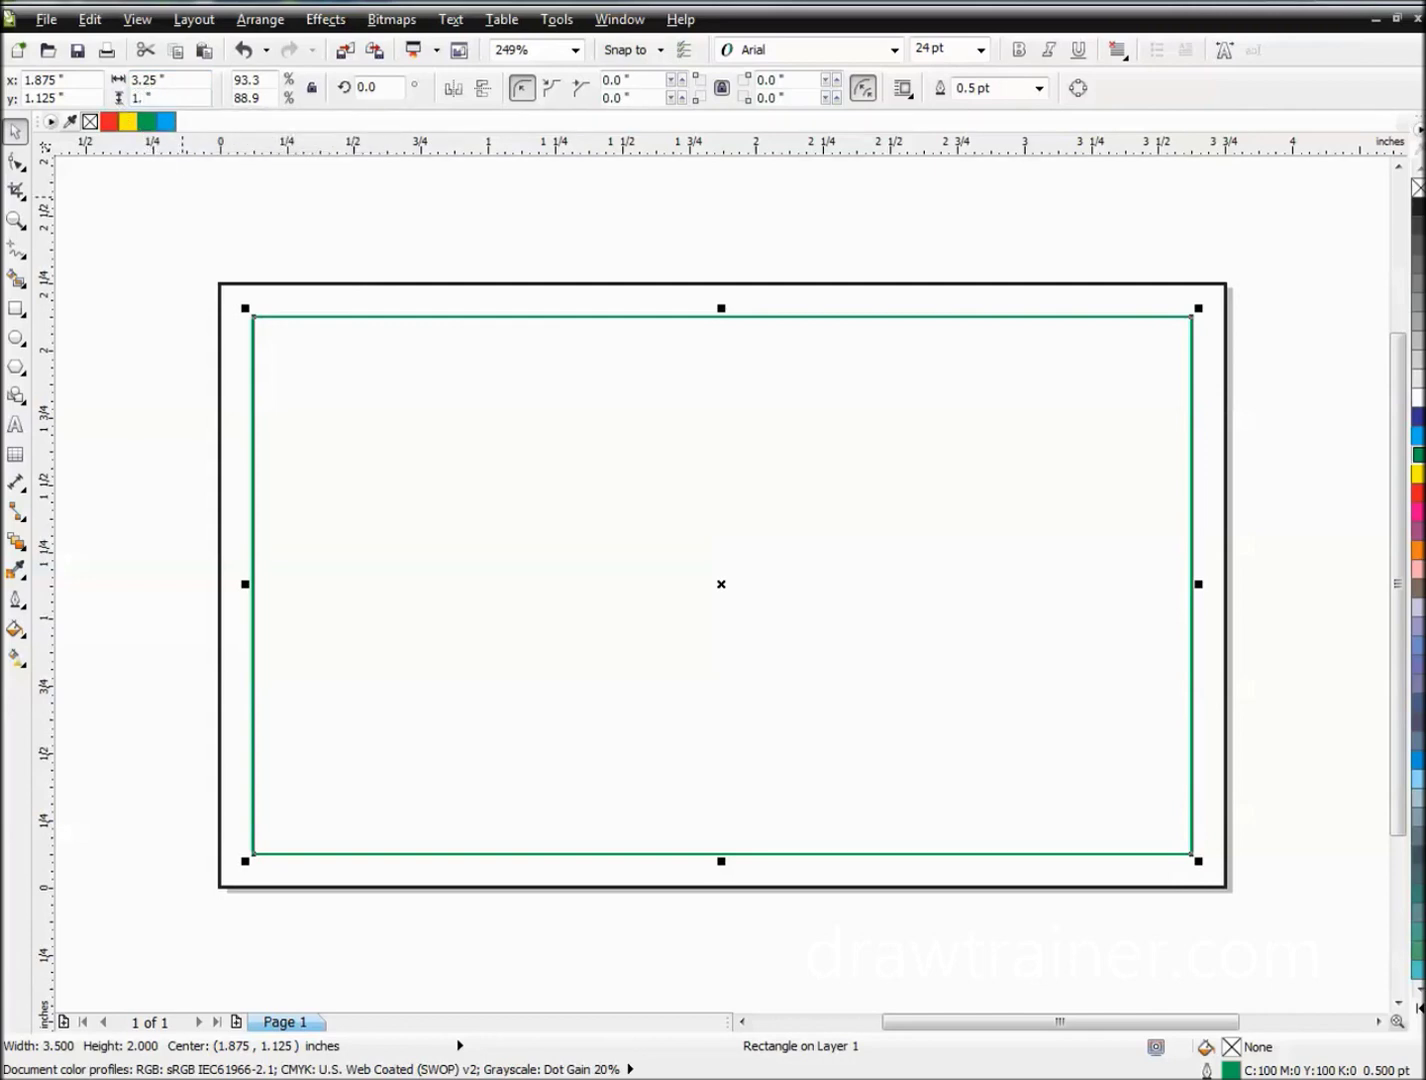
key("Return")
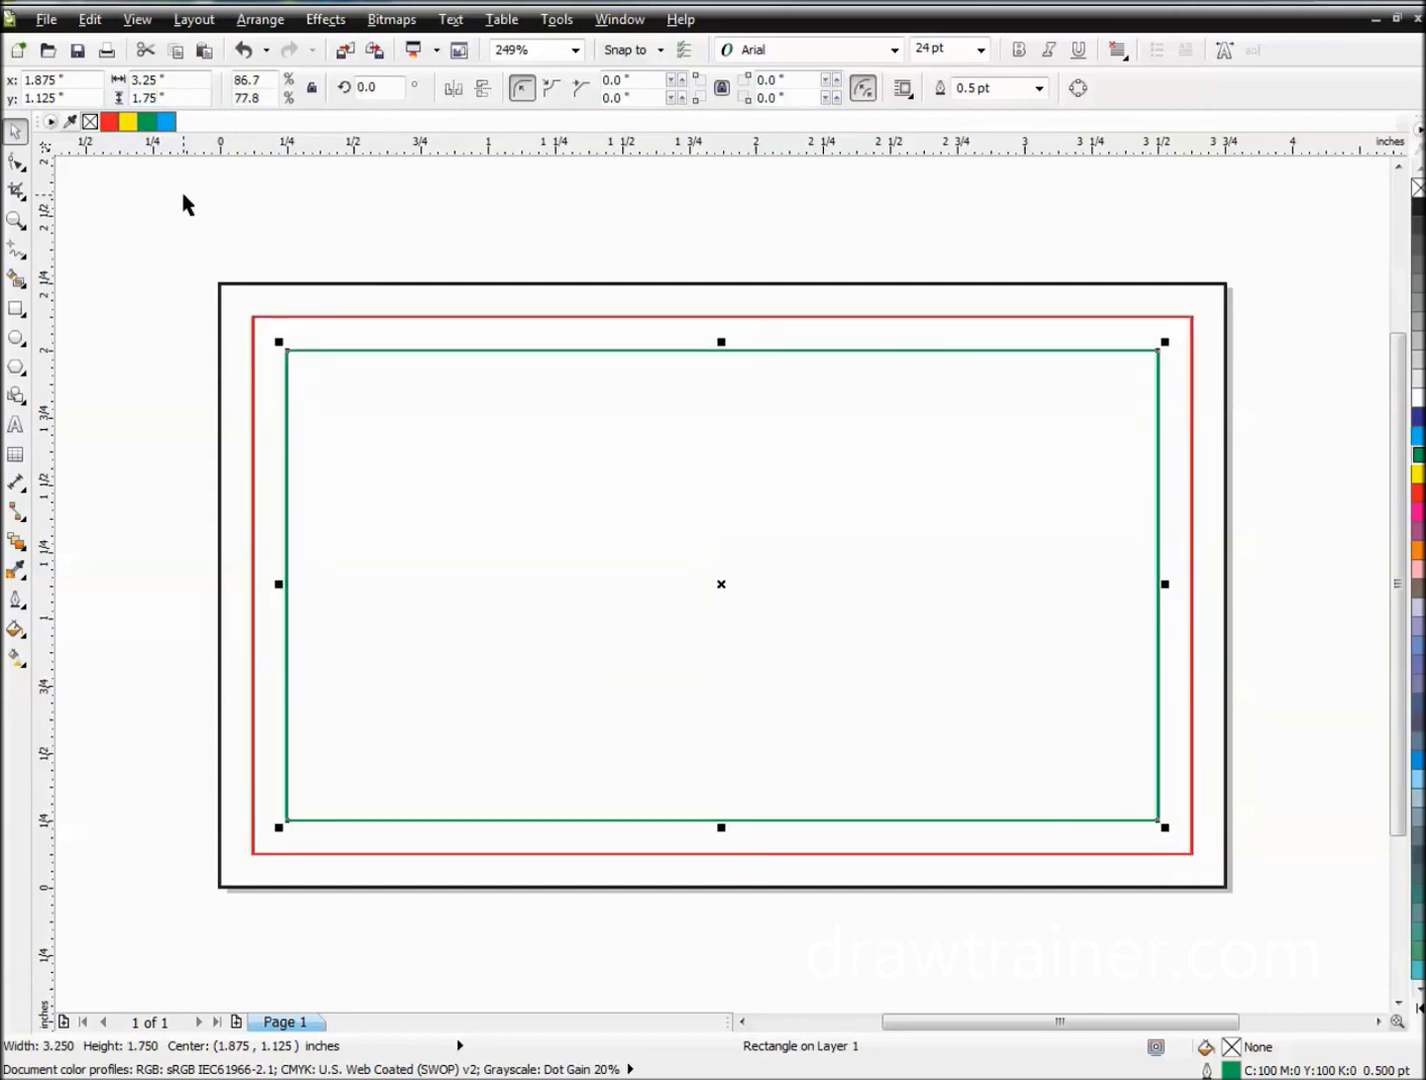
left_click(242, 250)
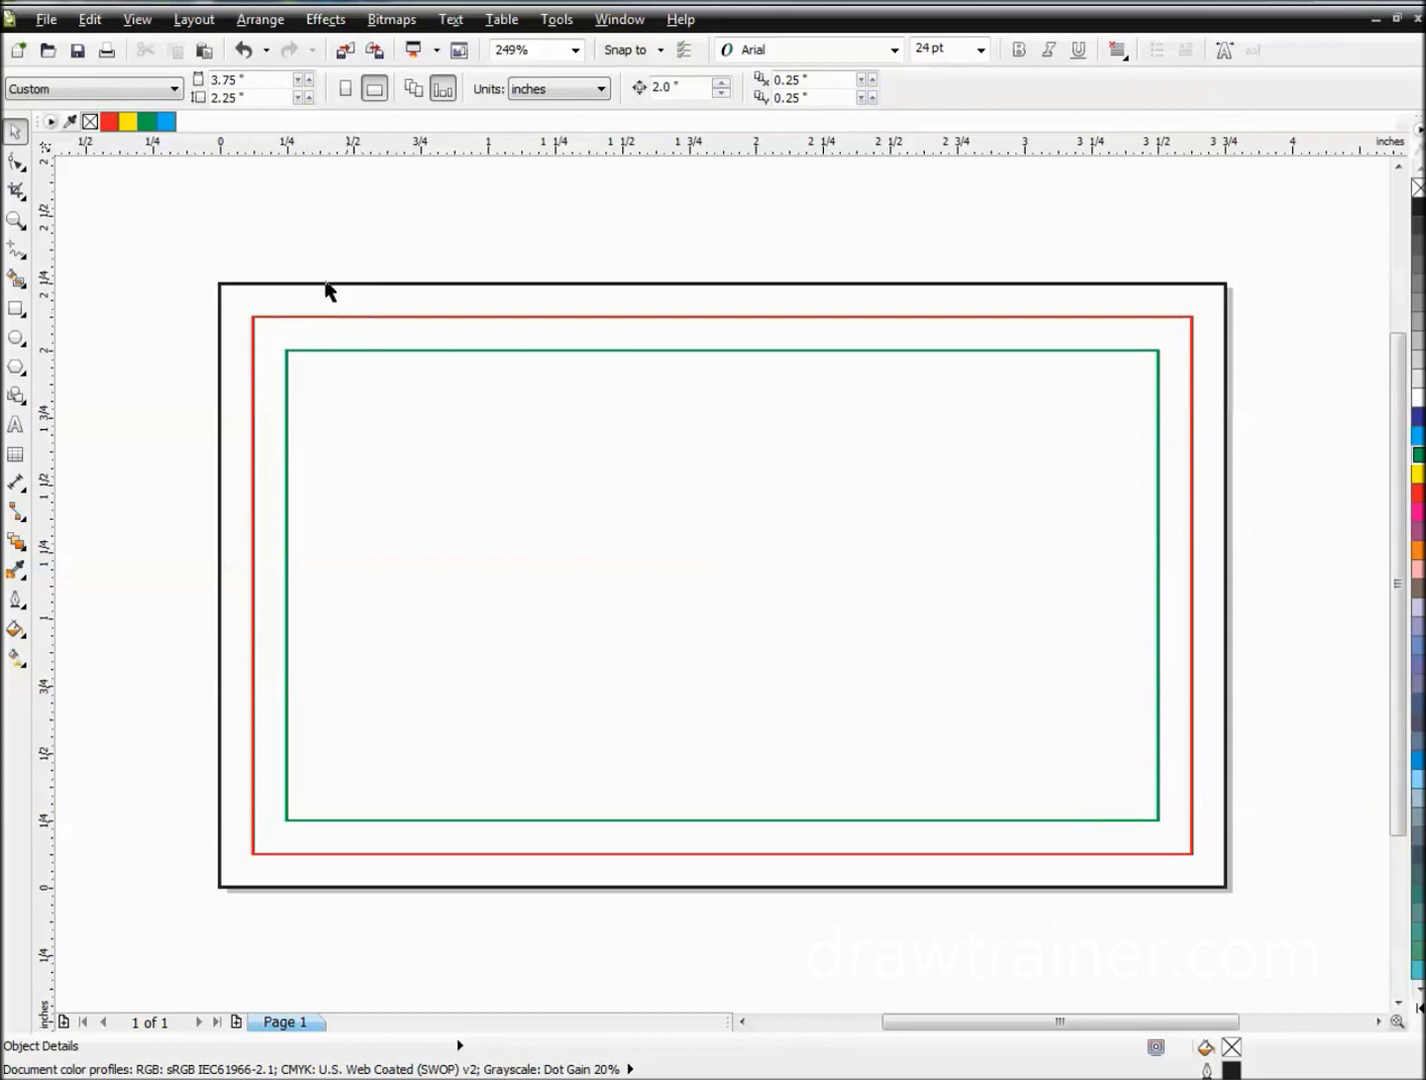
Step: Draw a small rectangle inside the green frame and fill it with red
left_click(15, 308)
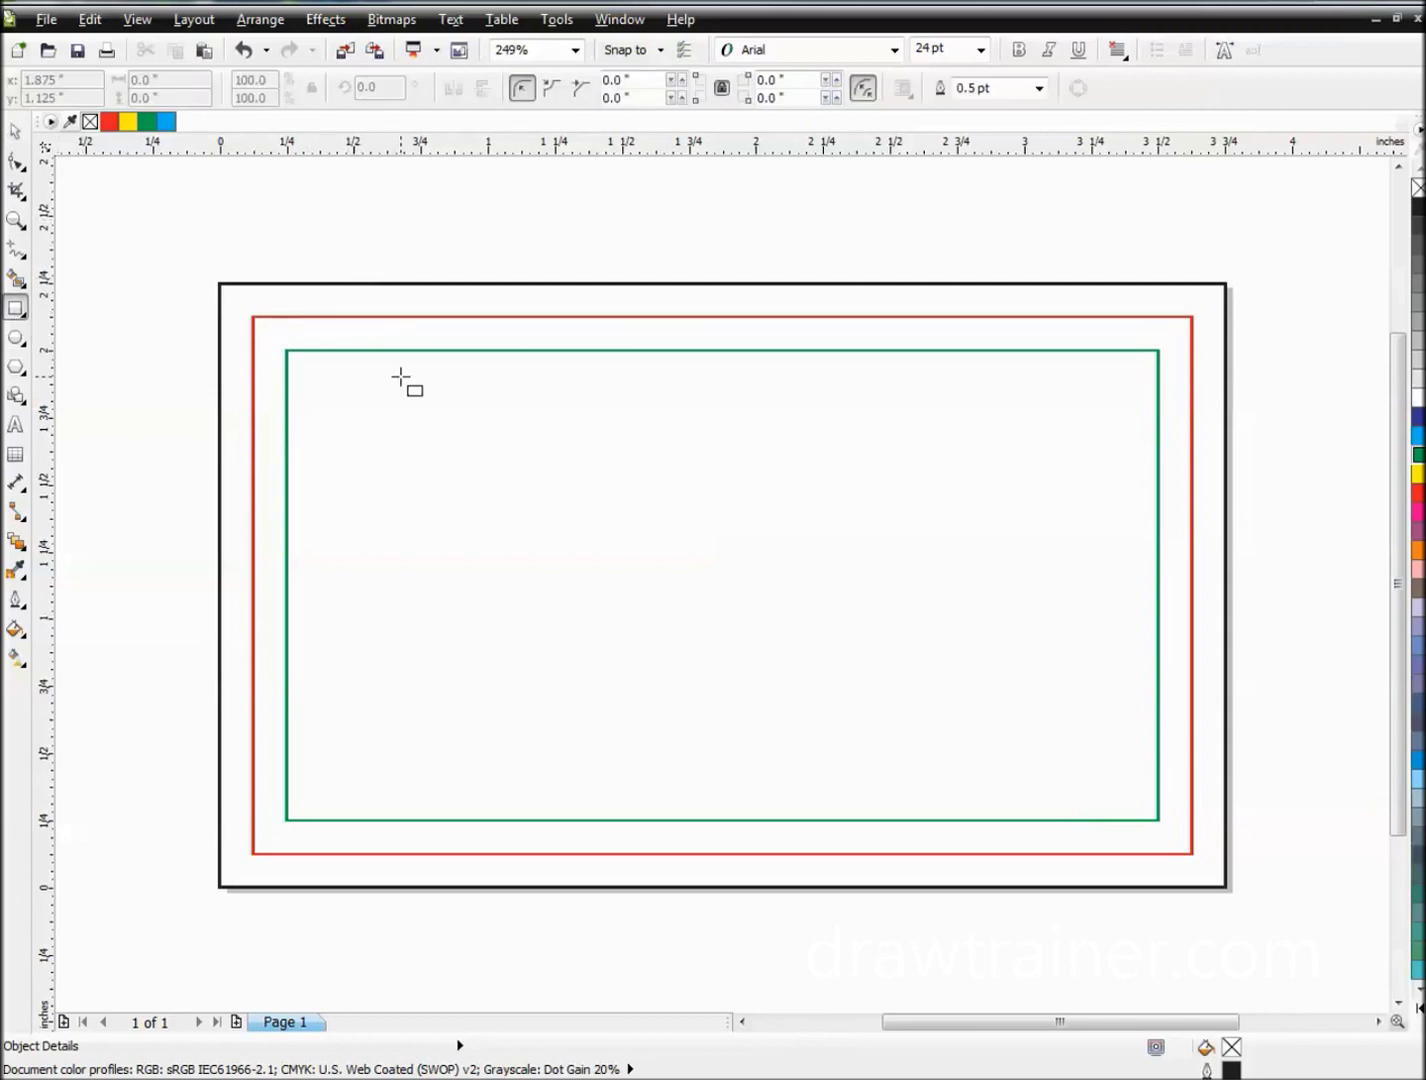
mouse_move(341, 408)
left_mouse_down()
mouse_move(386, 497)
mouse_move(501, 500)
left_mouse_up()
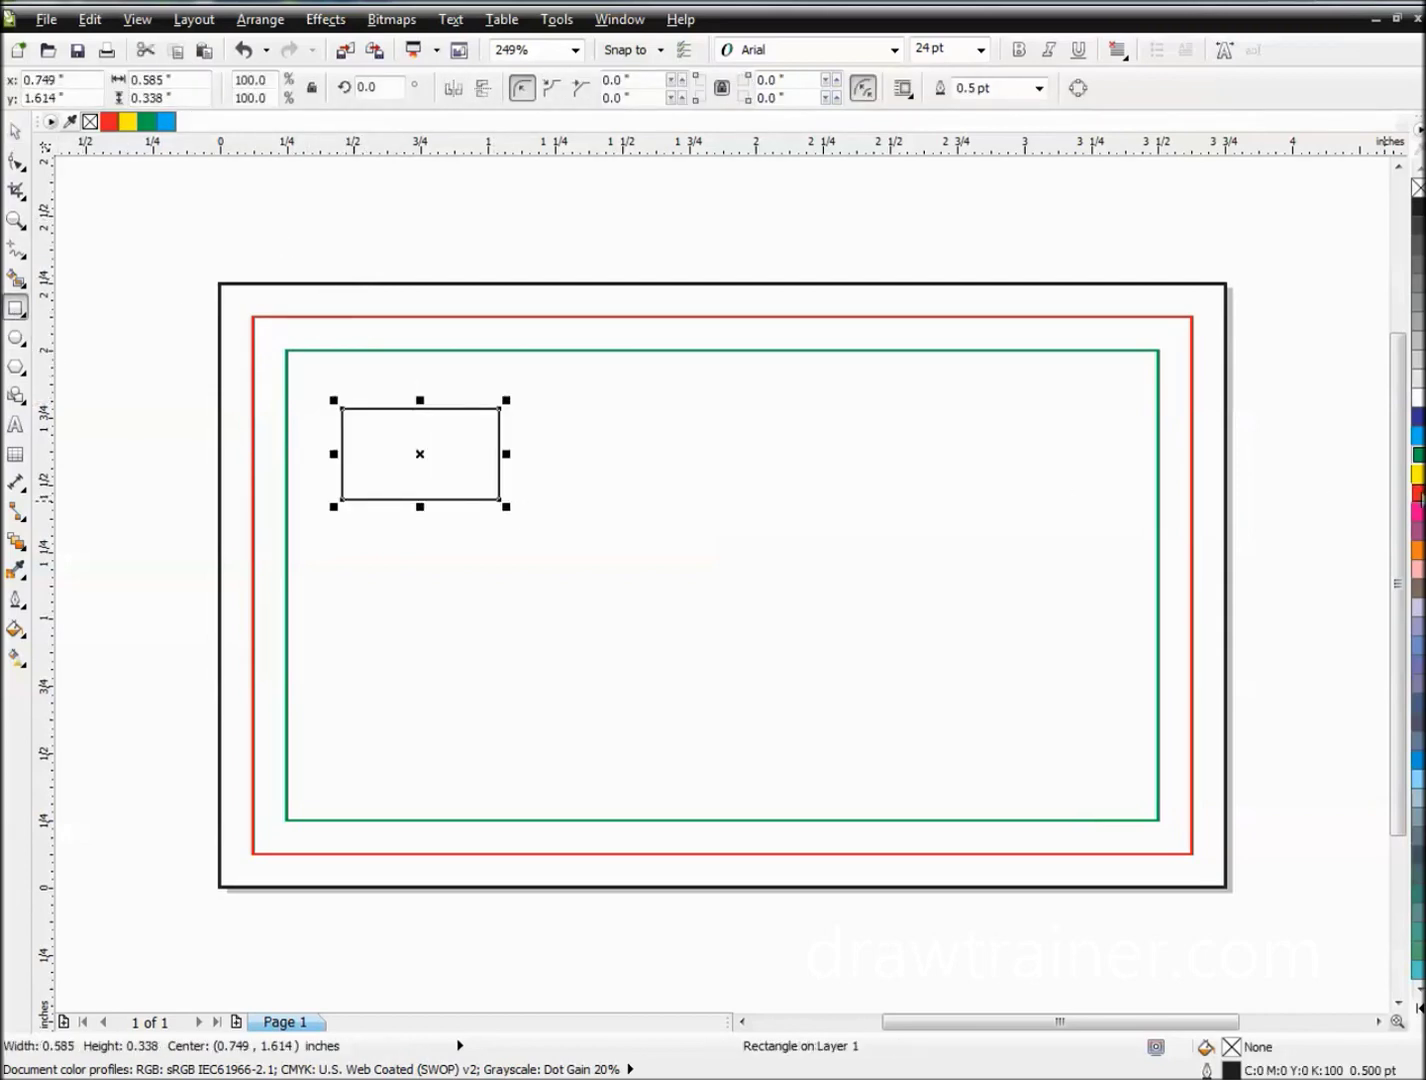
left_click(1421, 494)
left_click(16, 131)
Step: Move the red rectangle from the green frame's top-left corner to the card's centre
key("Escape")
left_click_drag(413, 463, 357, 404)
key("Escape")
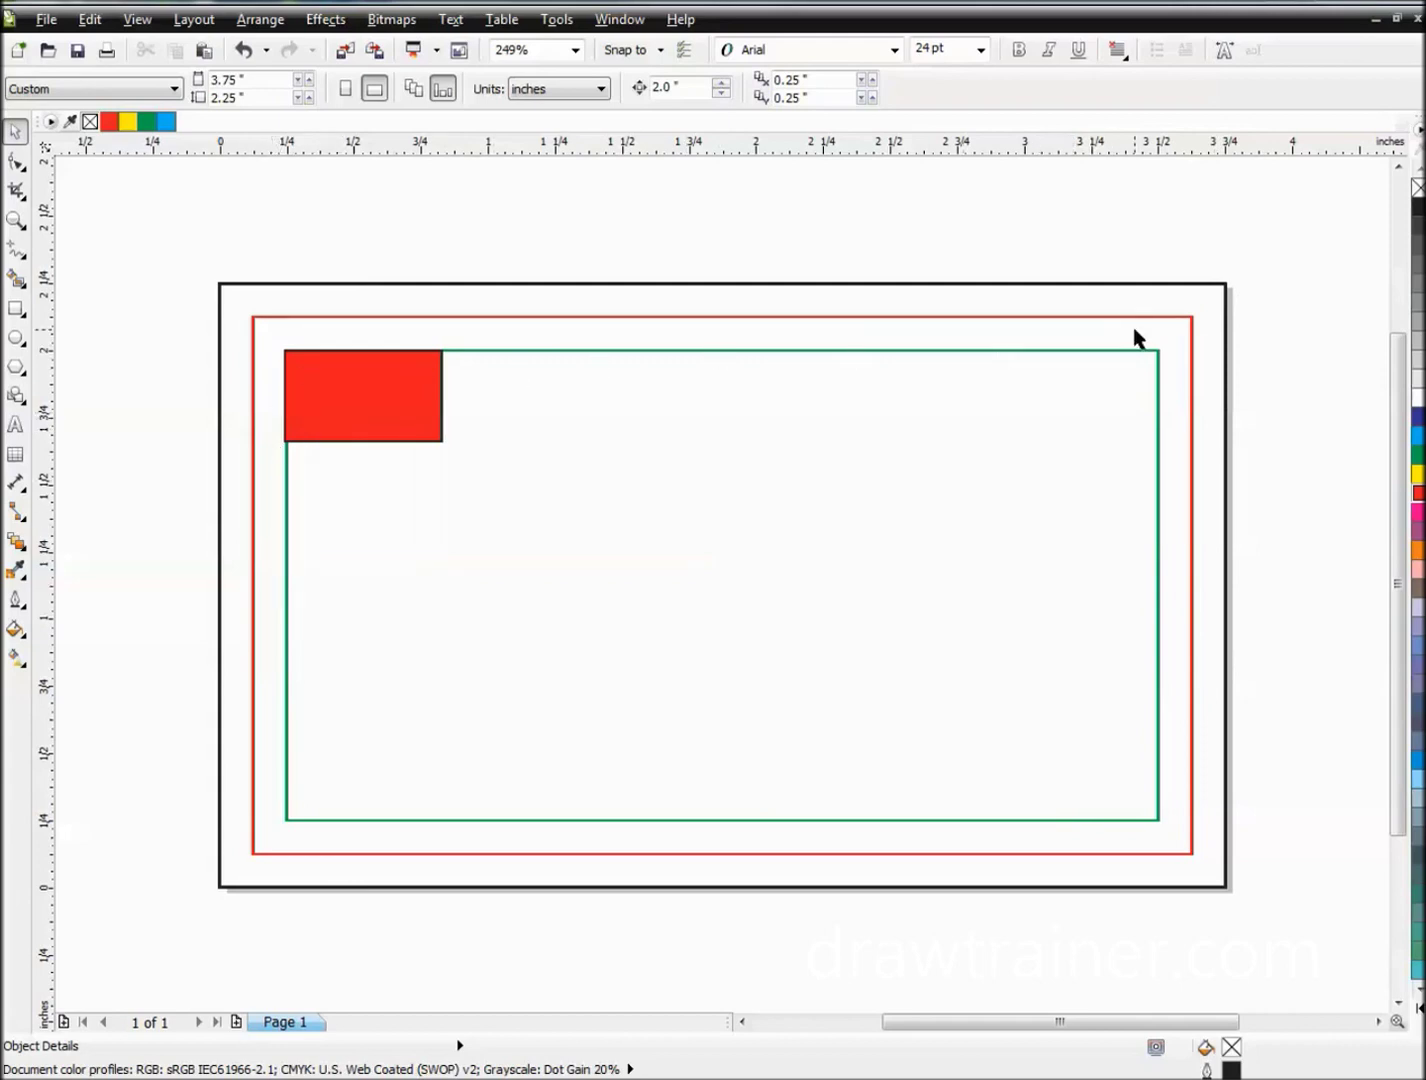
mouse_move(409, 404)
left_mouse_down()
mouse_move(395, 385)
mouse_move(405, 395)
left_mouse_up()
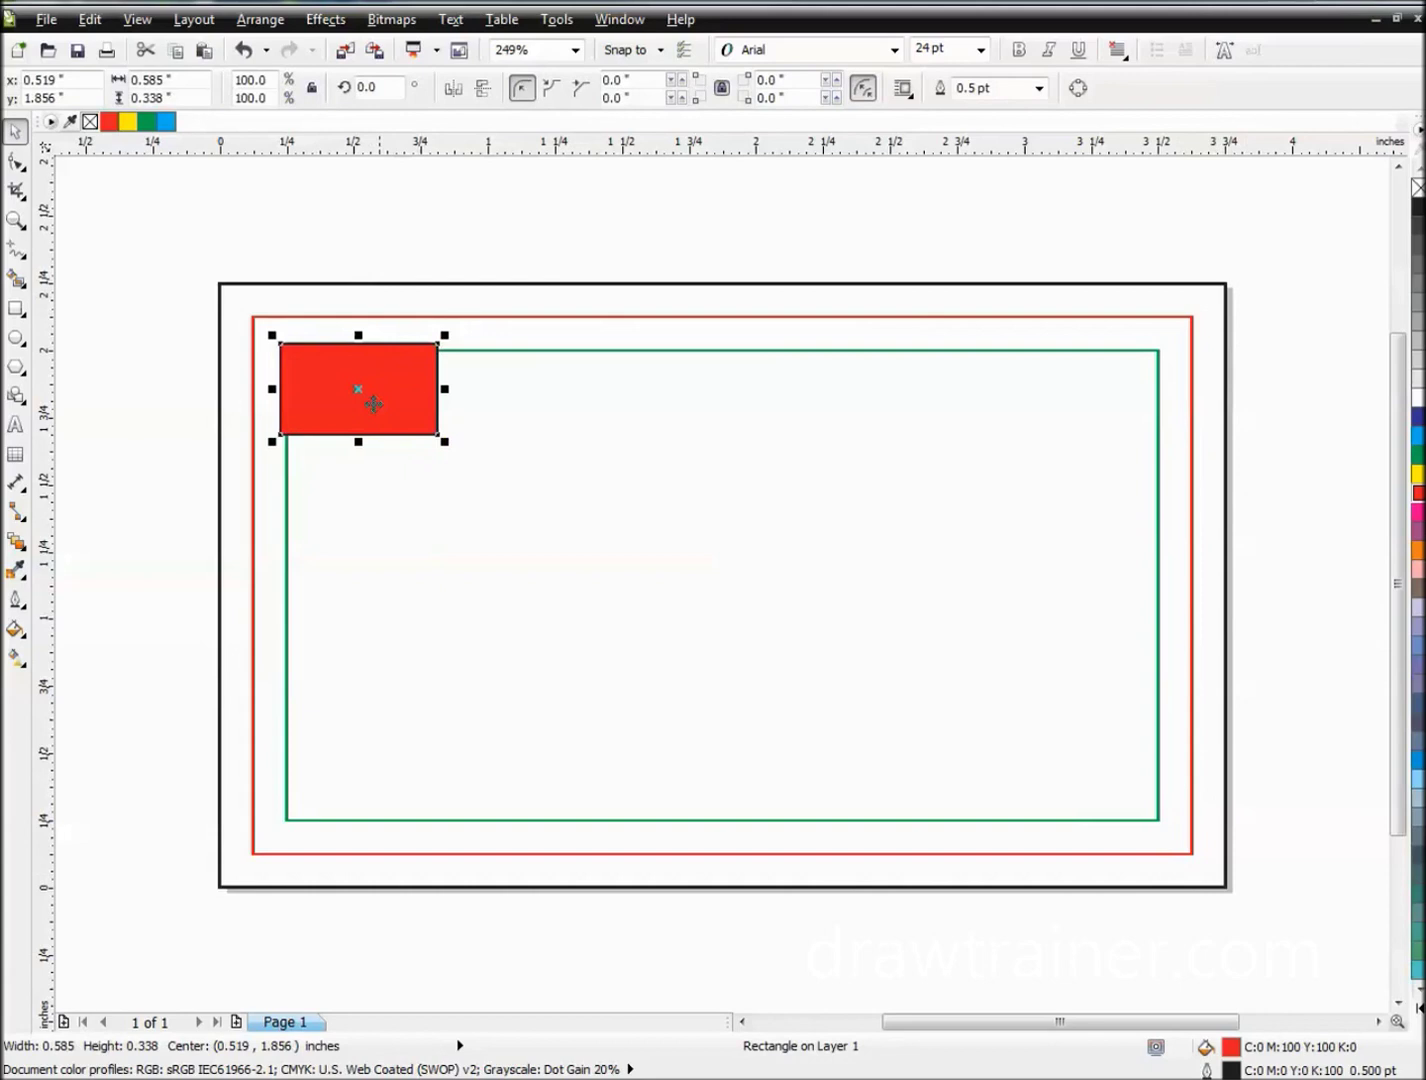
left_click(391, 250)
left_click_drag(364, 405, 728, 585)
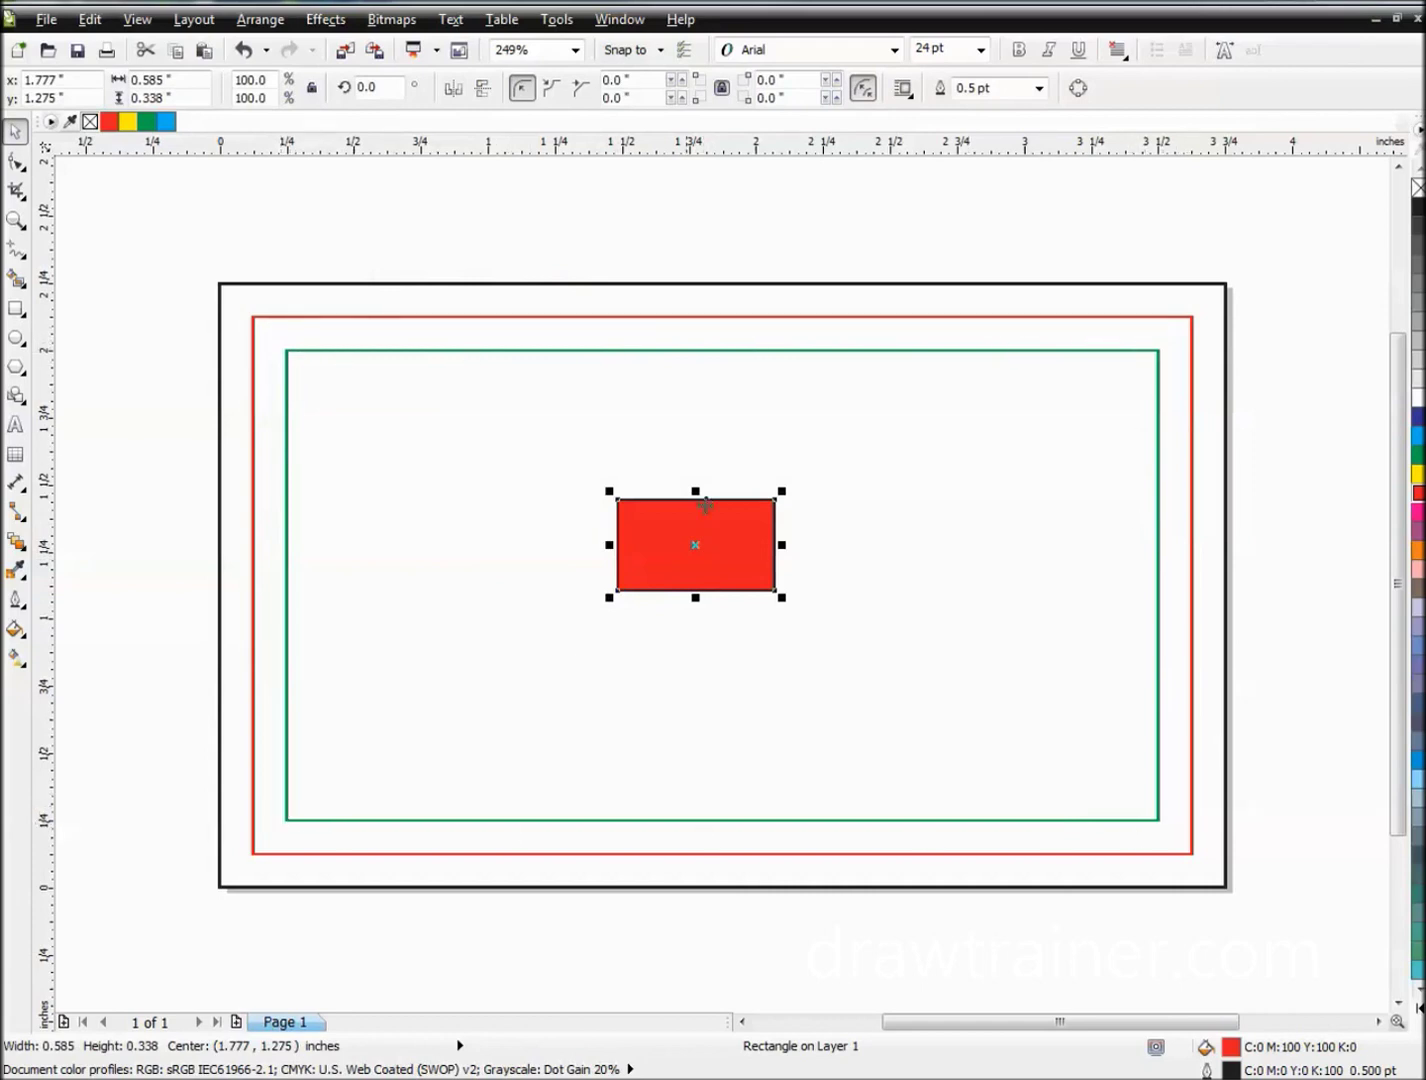
Step: Move the red box to the border's corner, stretch it to the page bottom, then delete it
left_click(551, 272)
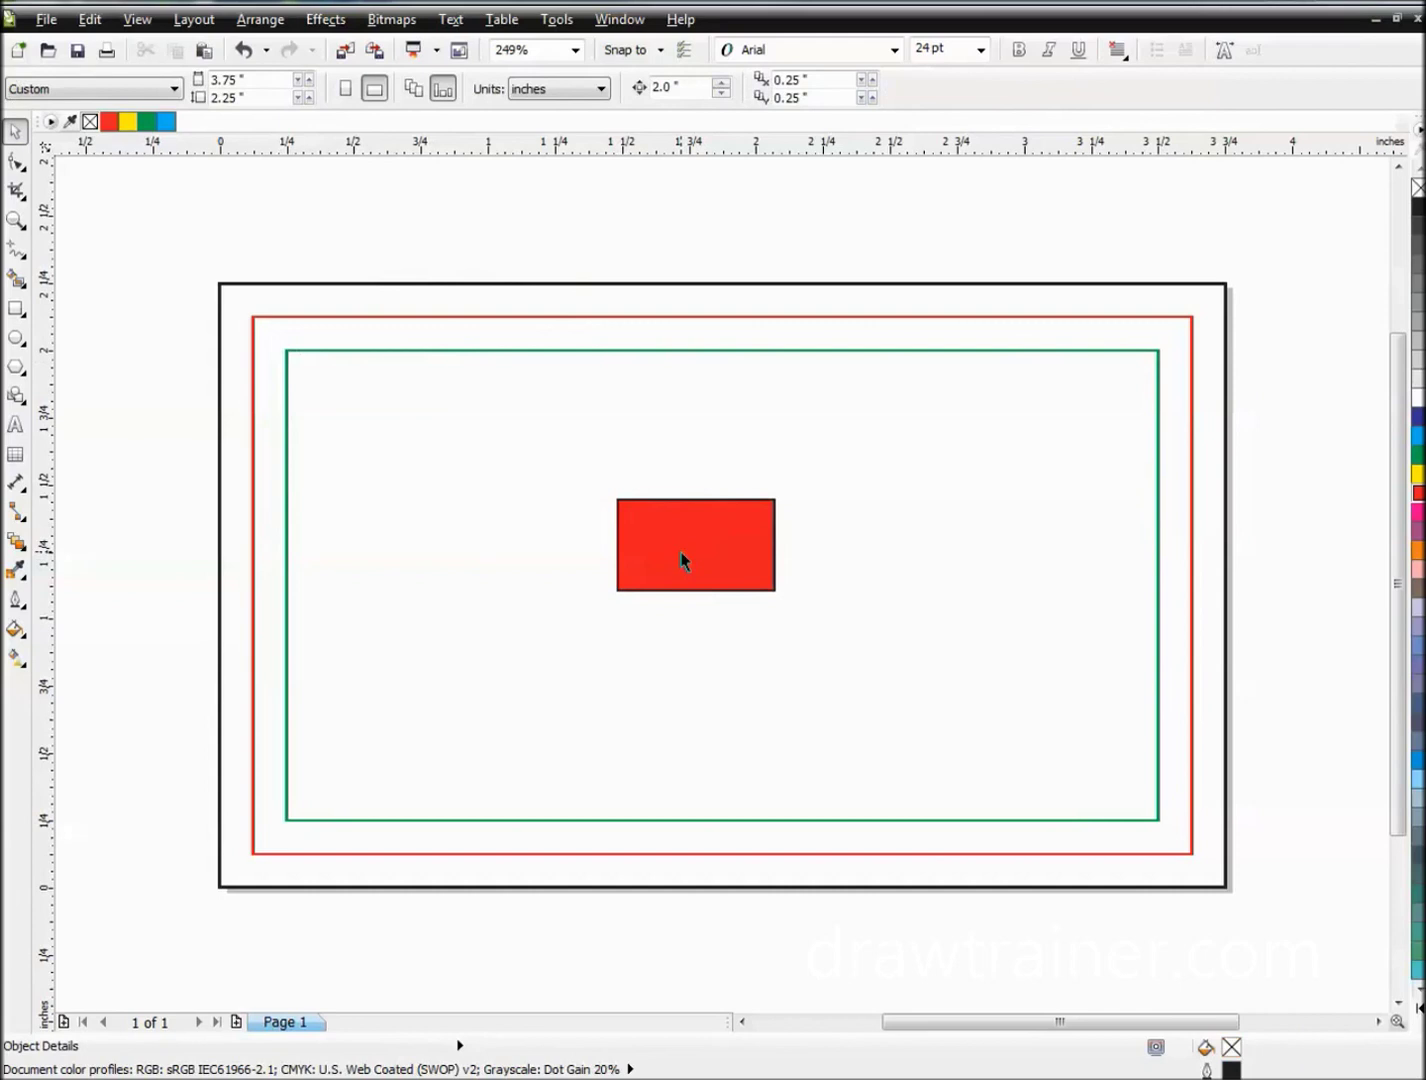
left_click_drag(682, 560, 296, 325)
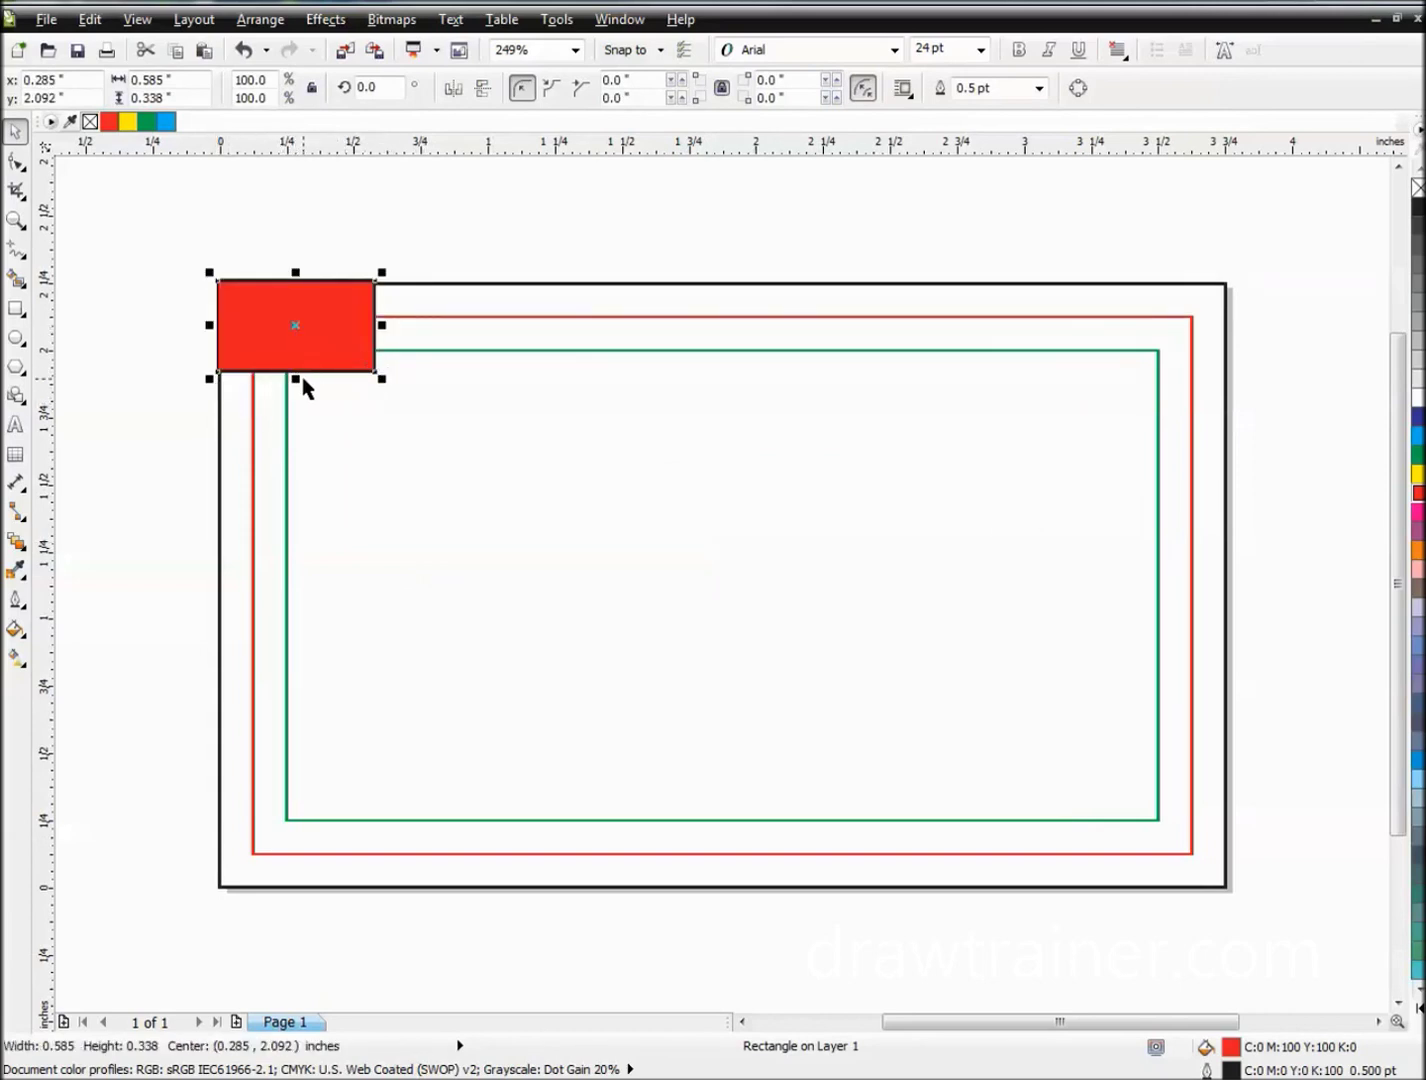
left_click_drag(297, 379, 312, 885)
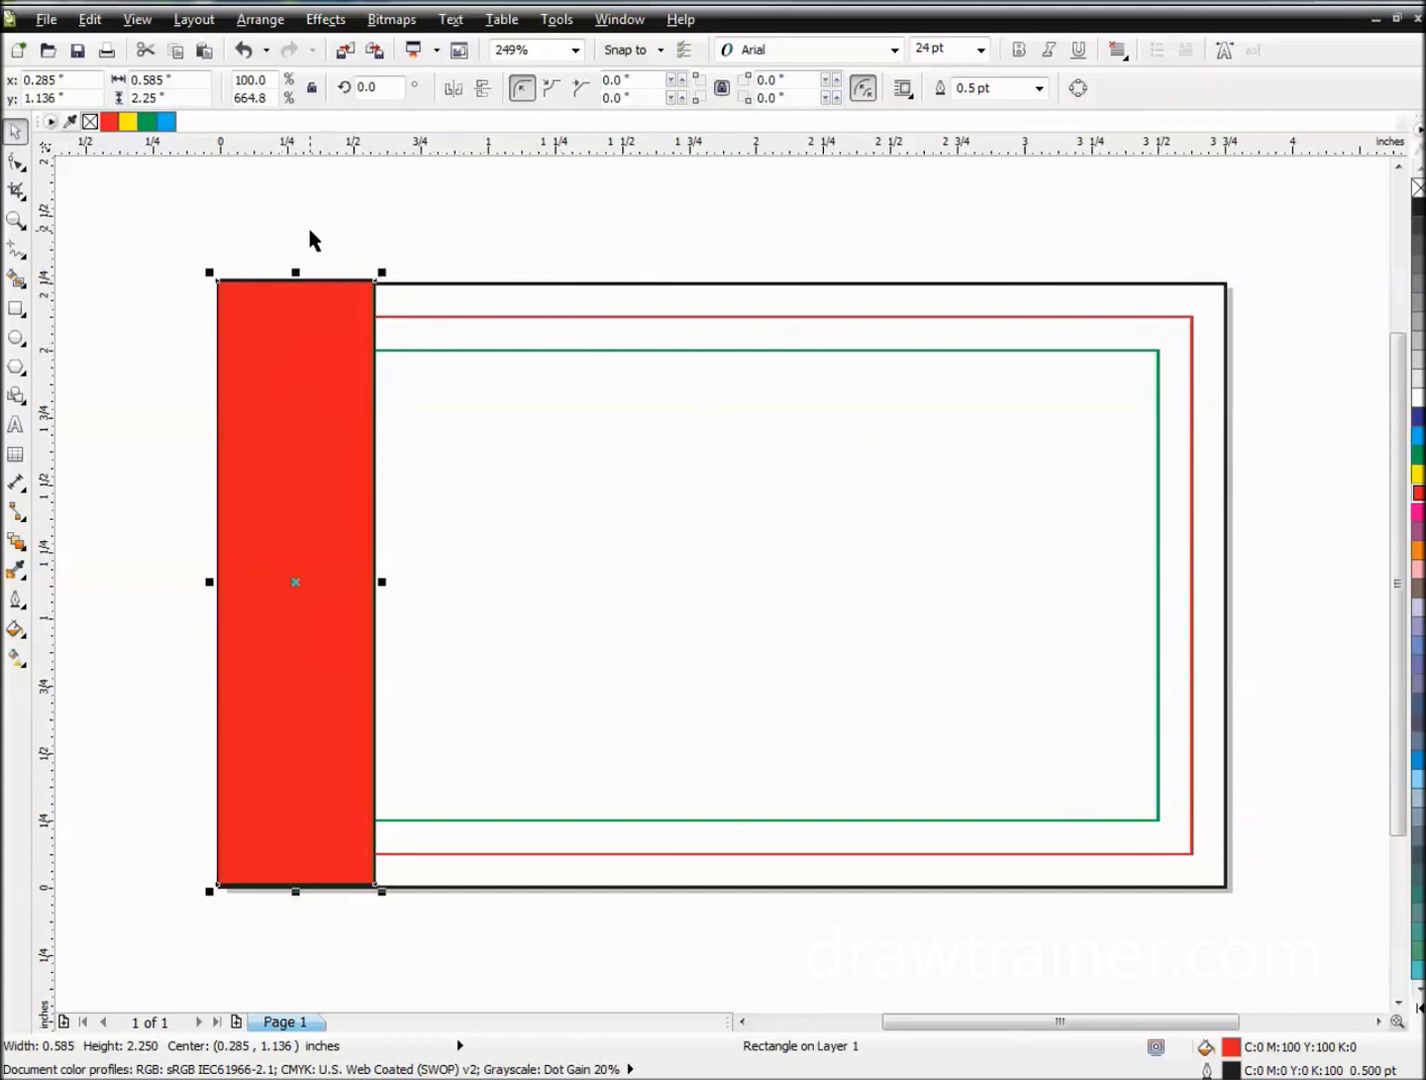
key("Delete")
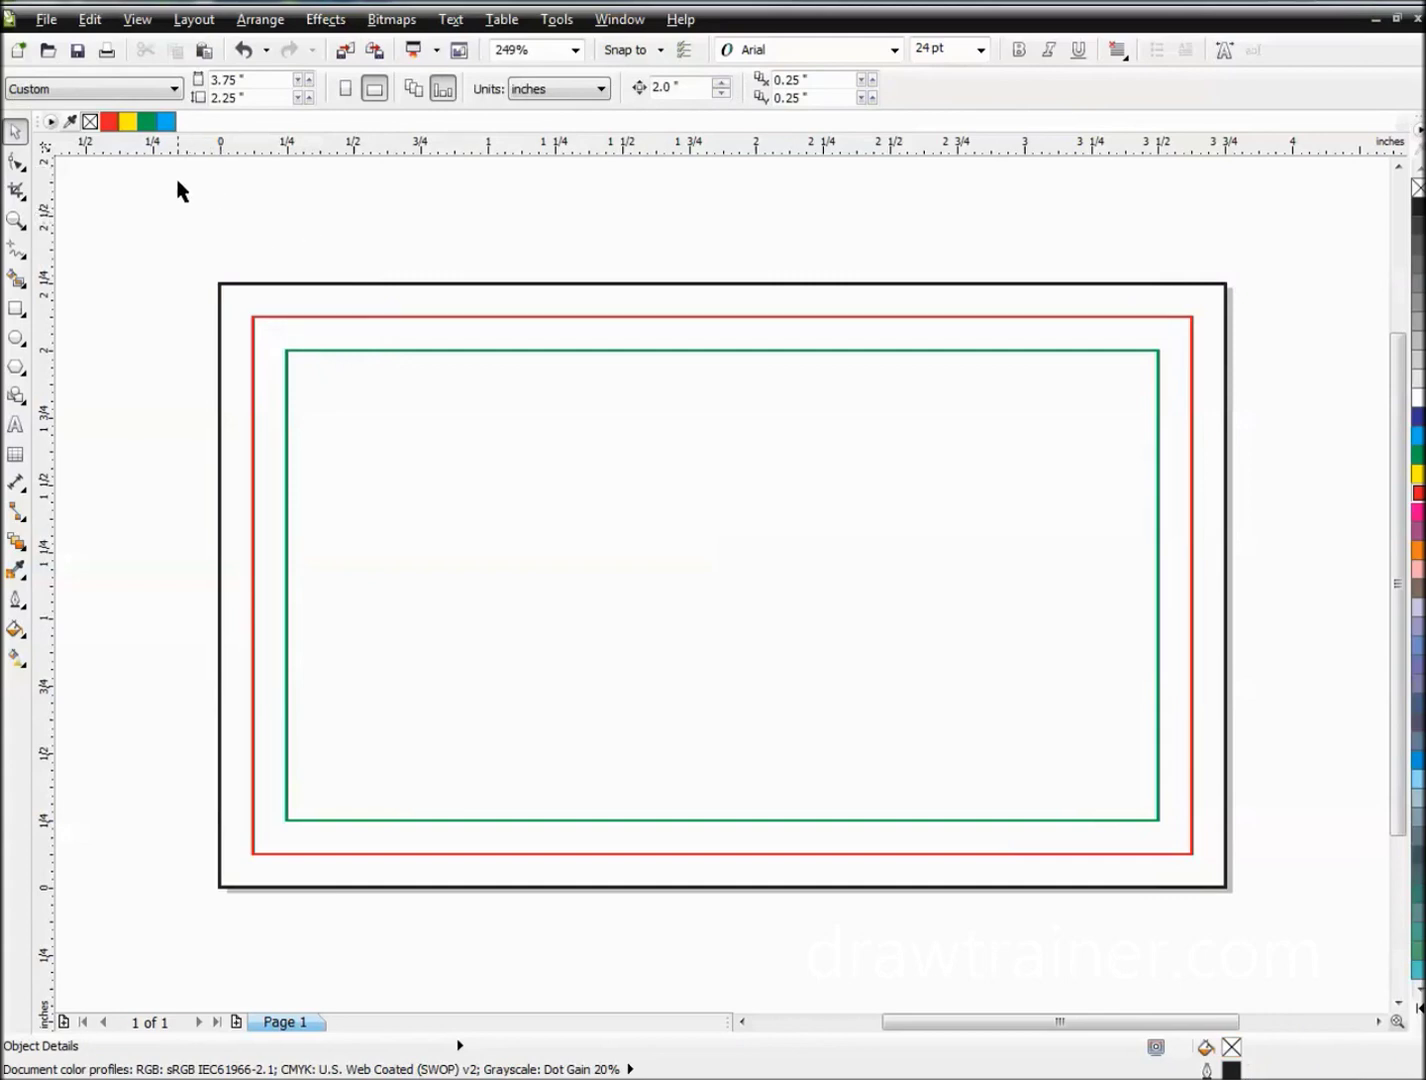
Step: Save the card over Business Card Template in the Documents library, confirming the replacement
left_click(46, 20)
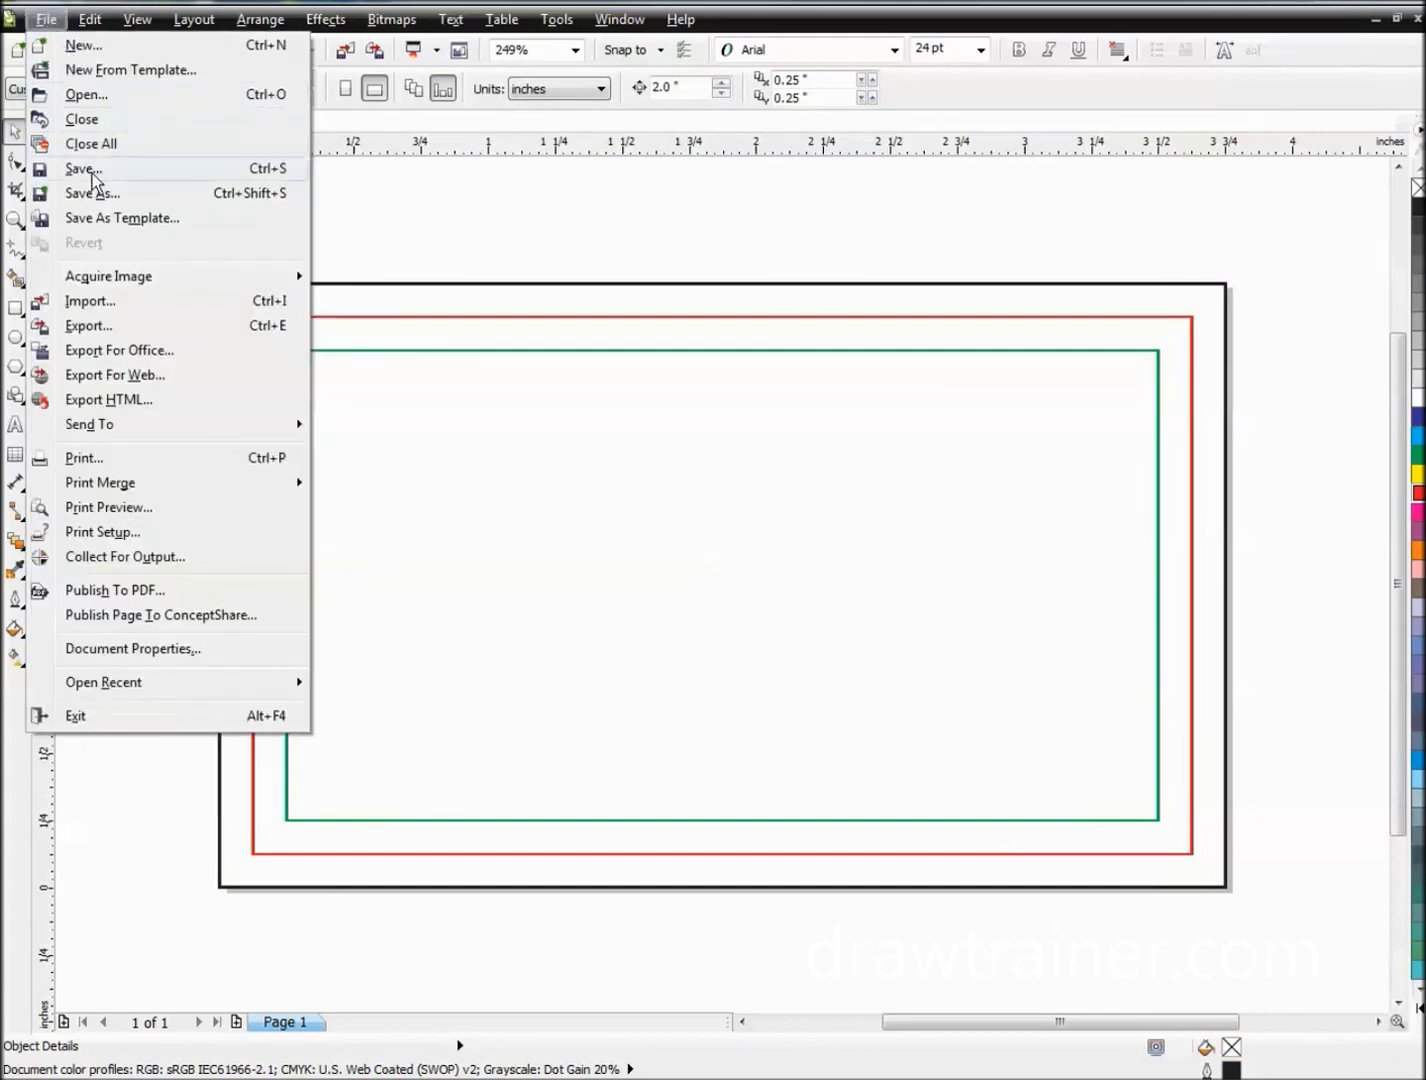
left_click(97, 198)
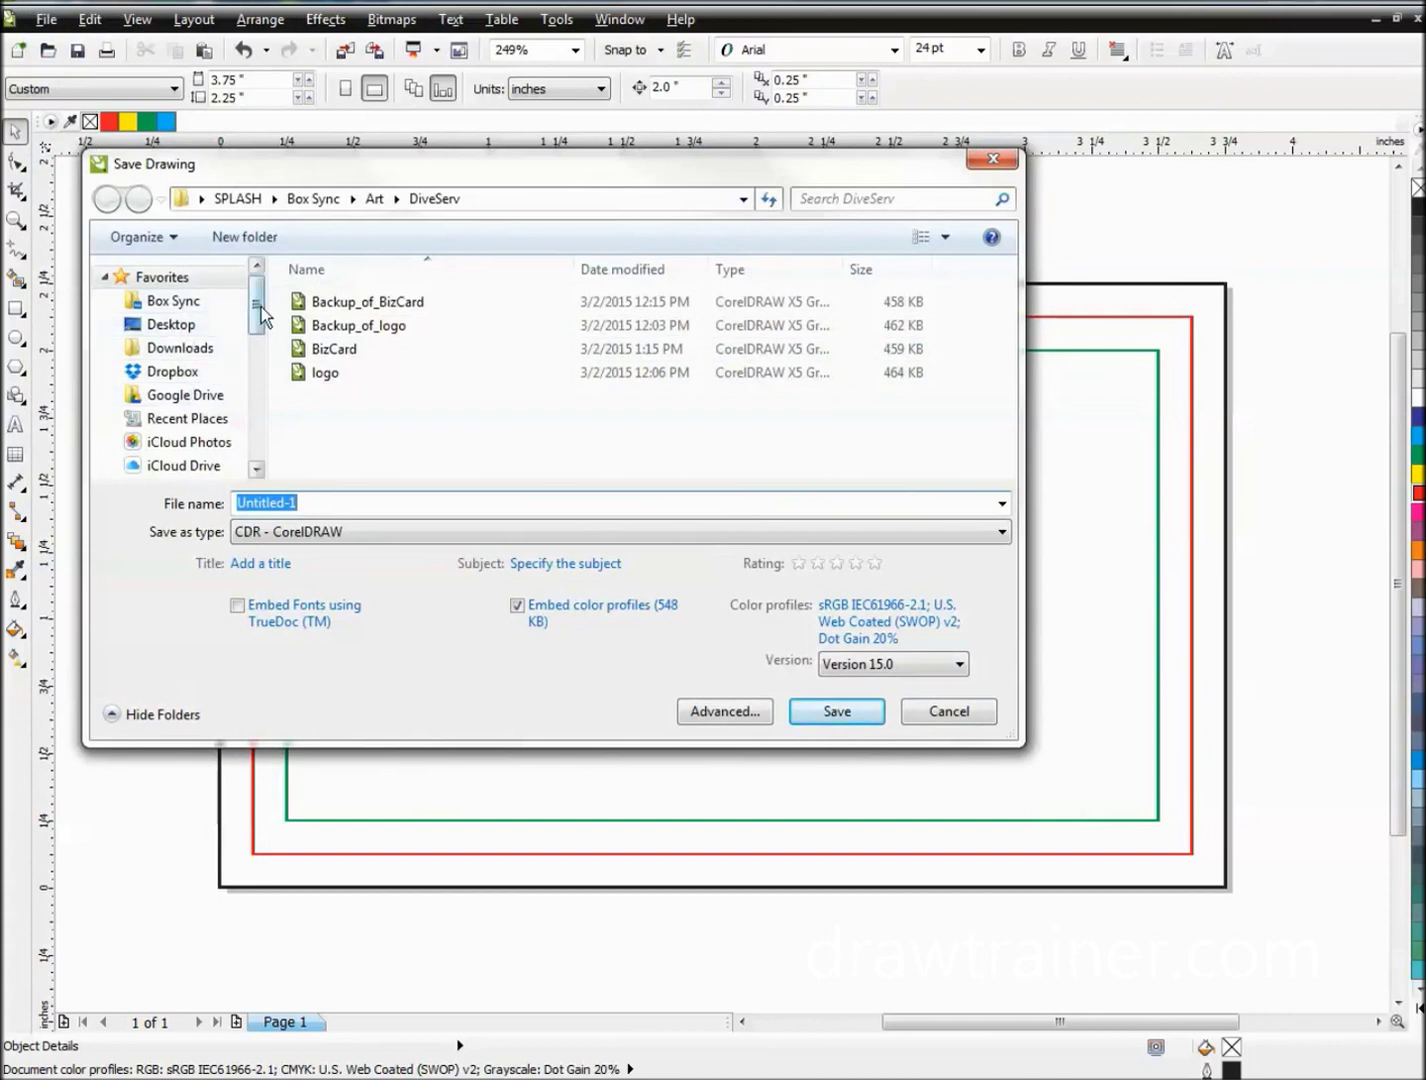
left_click_drag(258, 318, 259, 367)
left_click(180, 361)
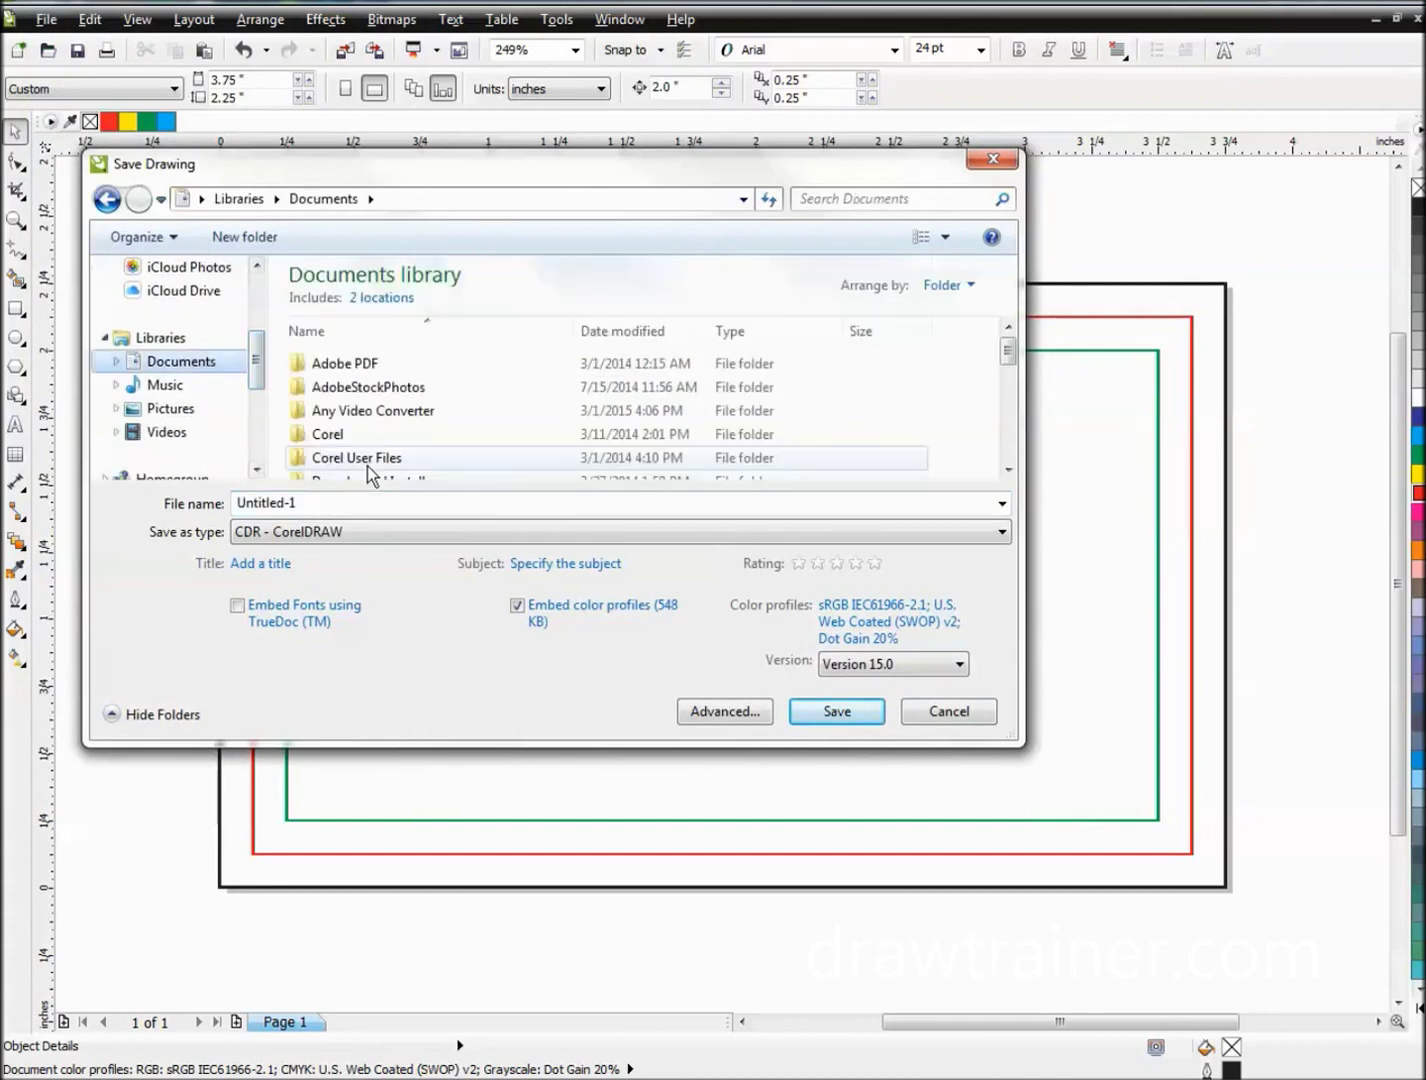
left_click_drag(1008, 352, 1013, 455)
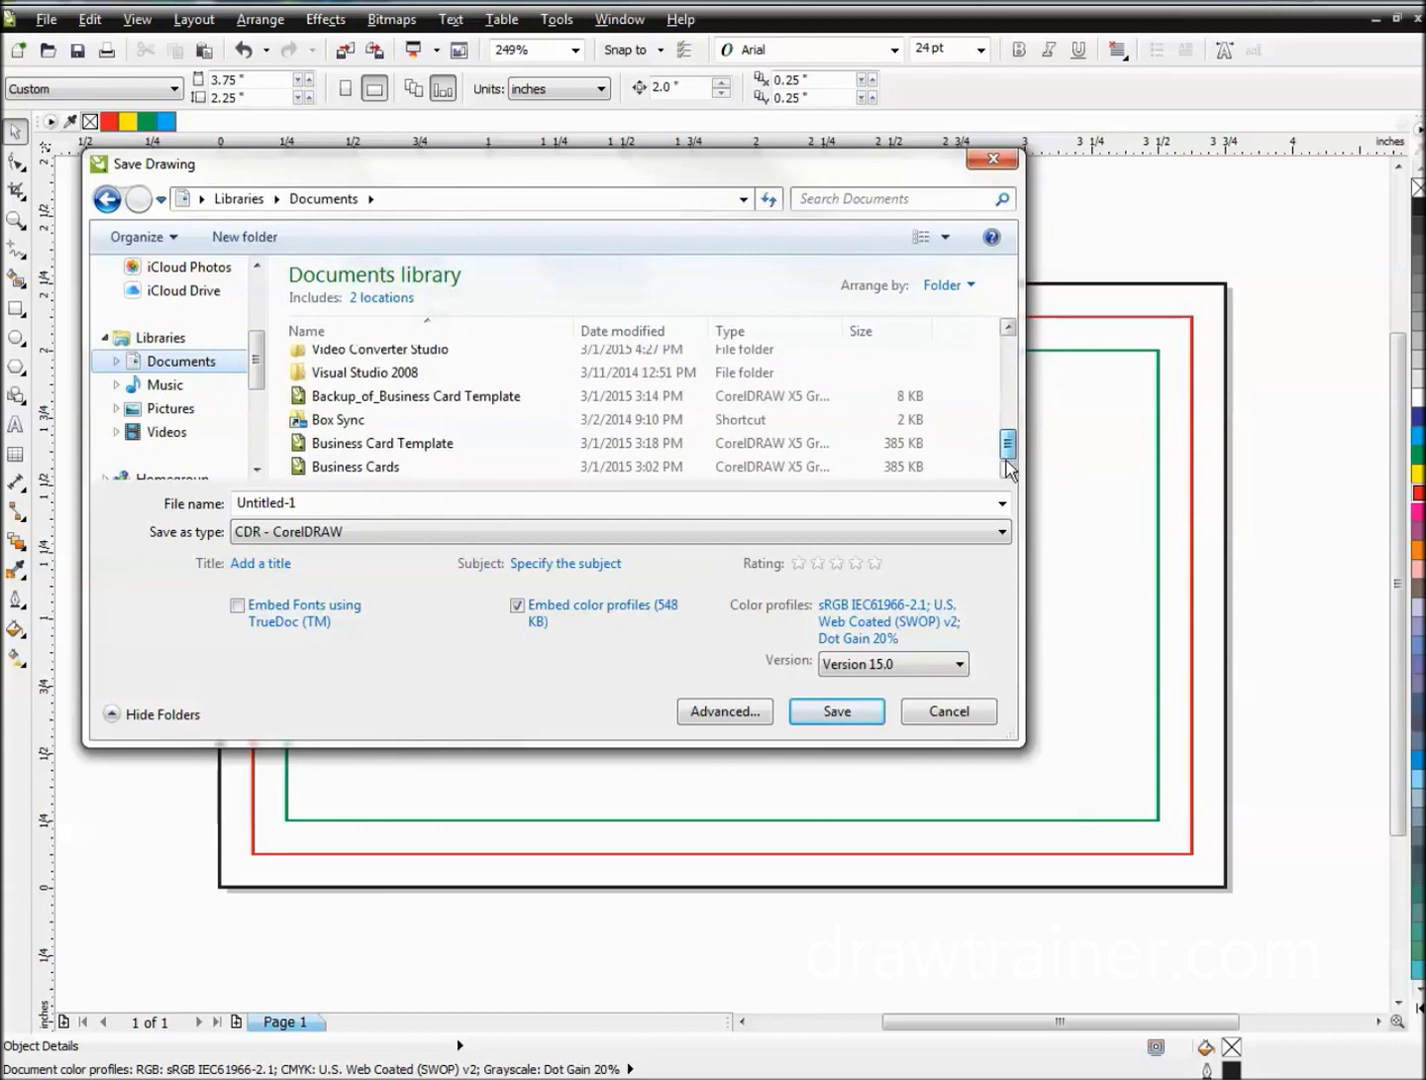
left_click(378, 450)
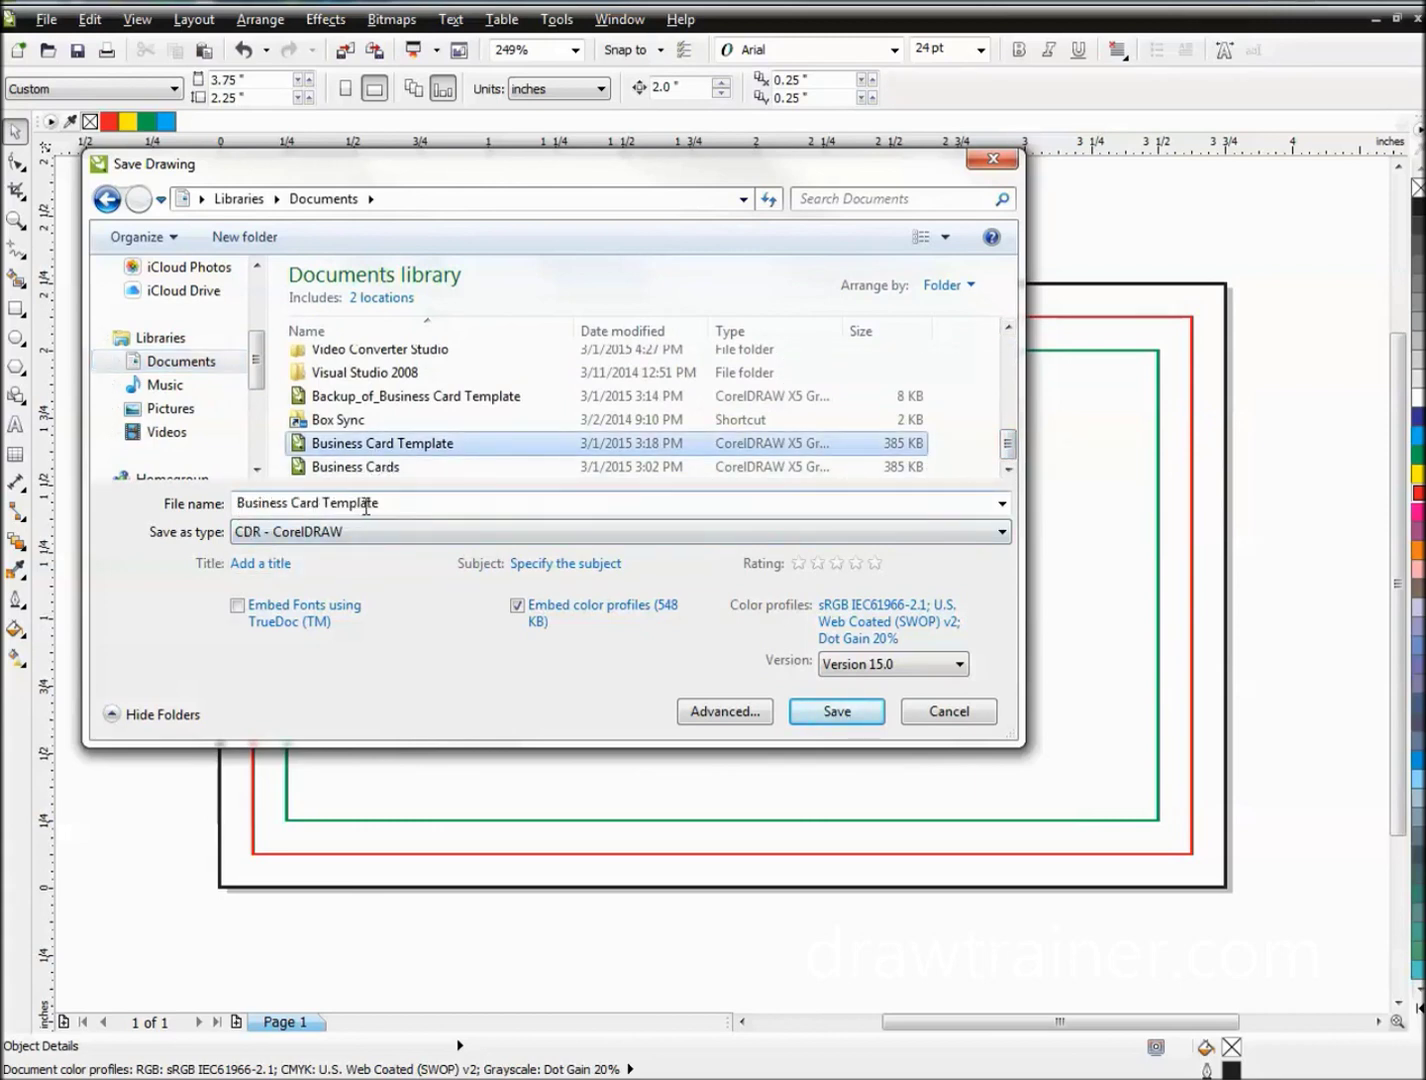
left_click(825, 717)
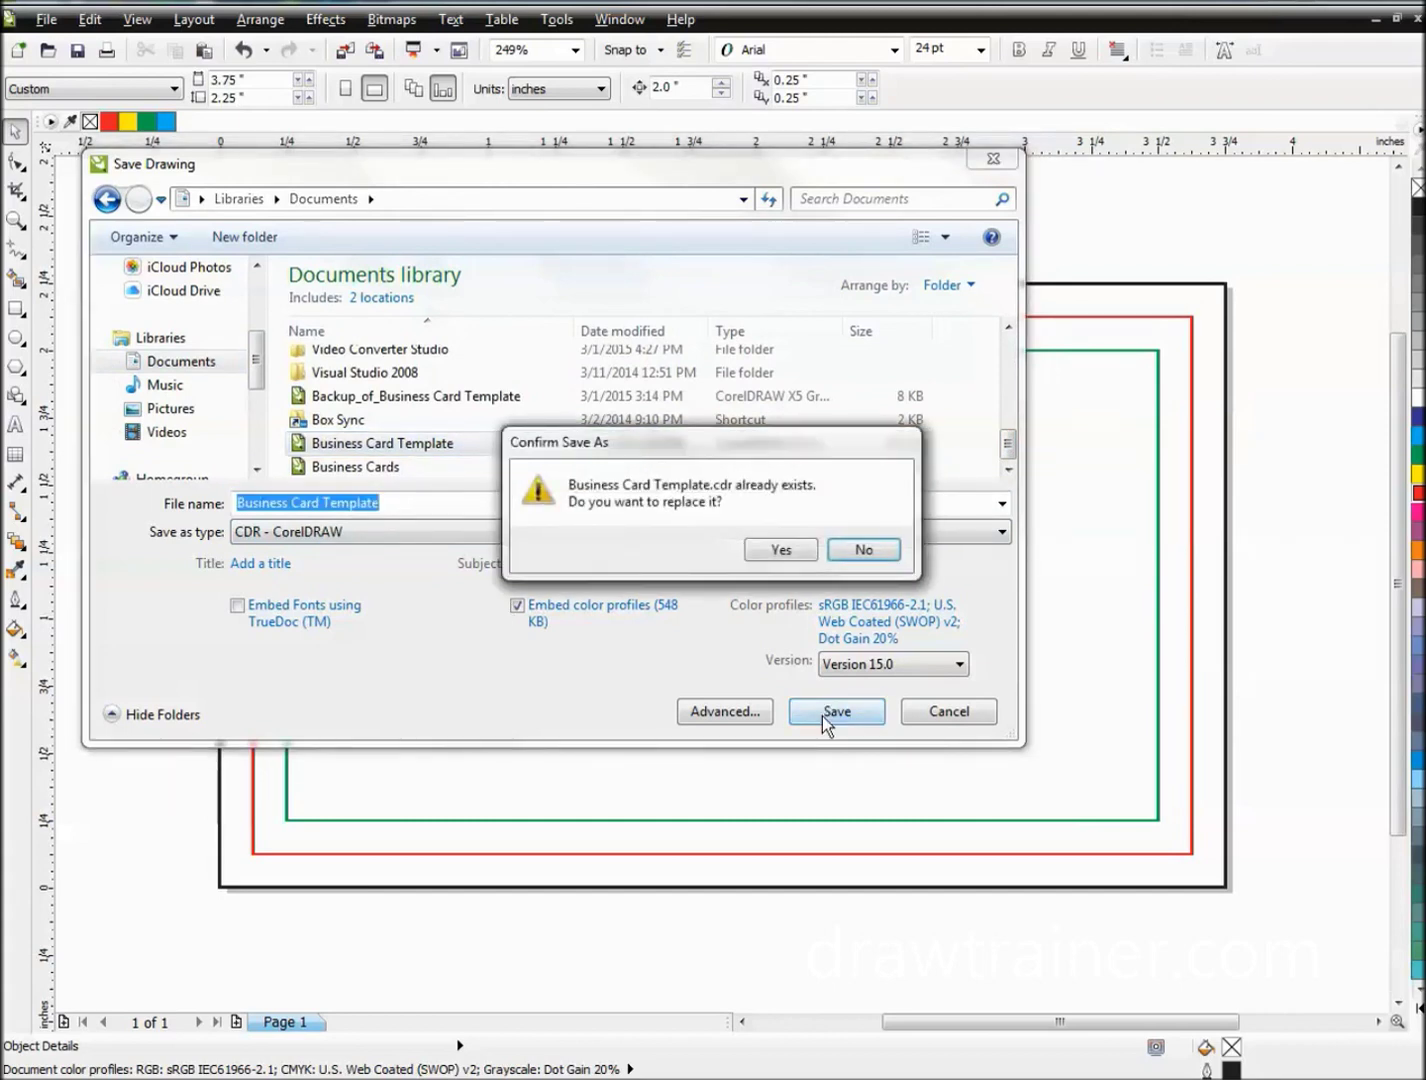
left_click(771, 551)
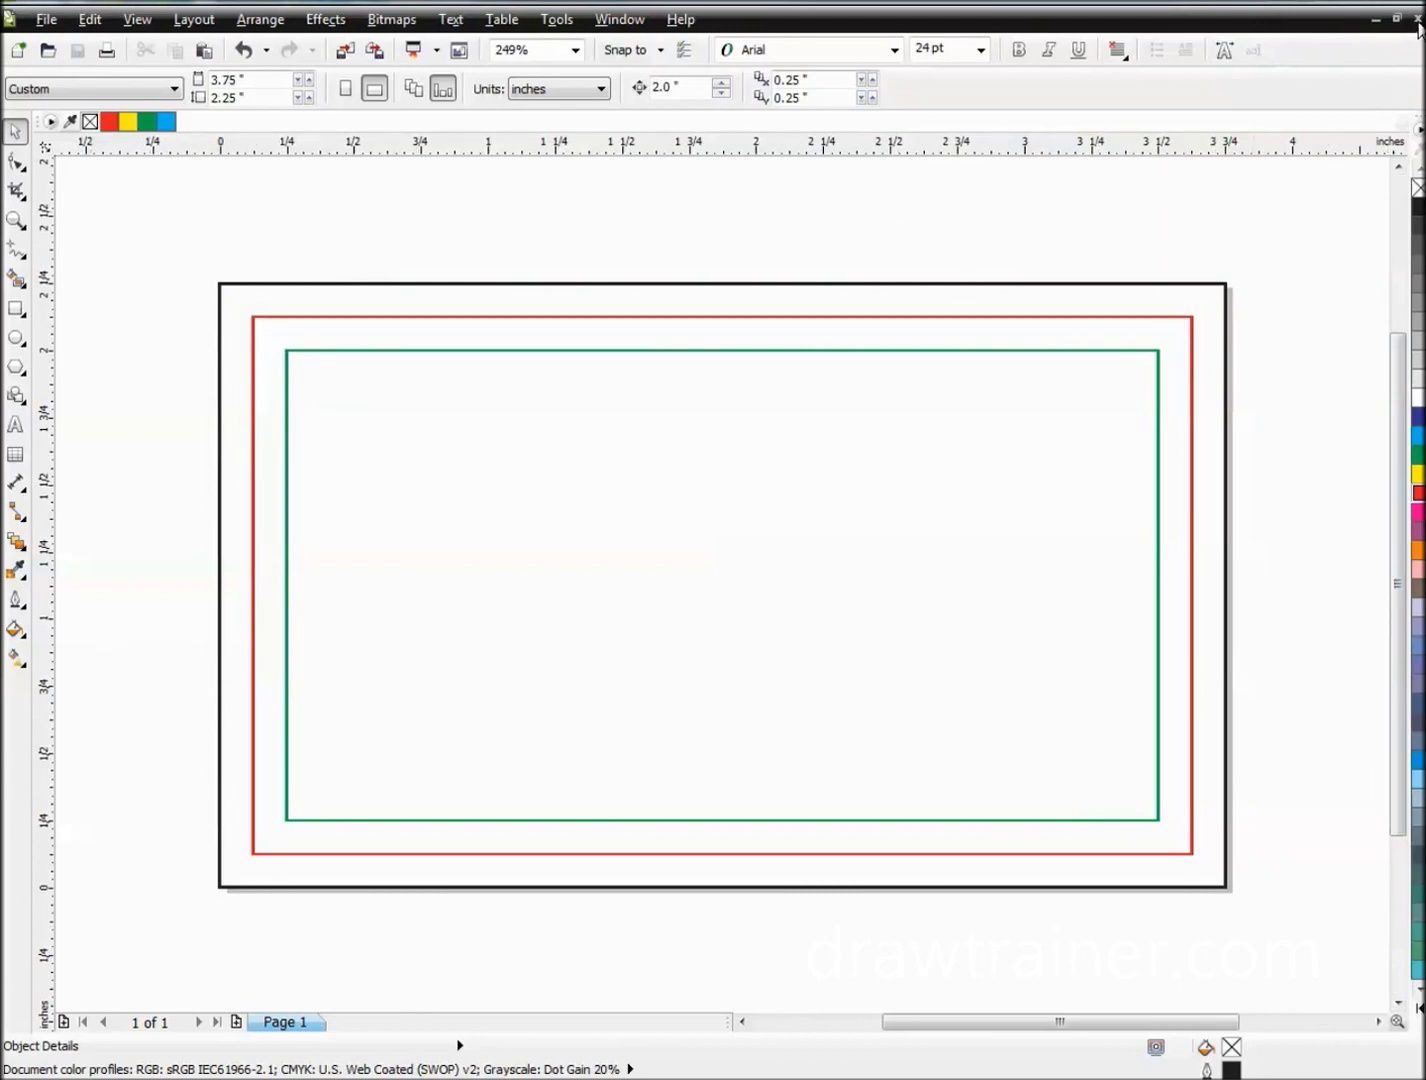
Step: Close the card, keeping the clipboard data, and reopen Business Card Template from Documents
left_click(1417, 24)
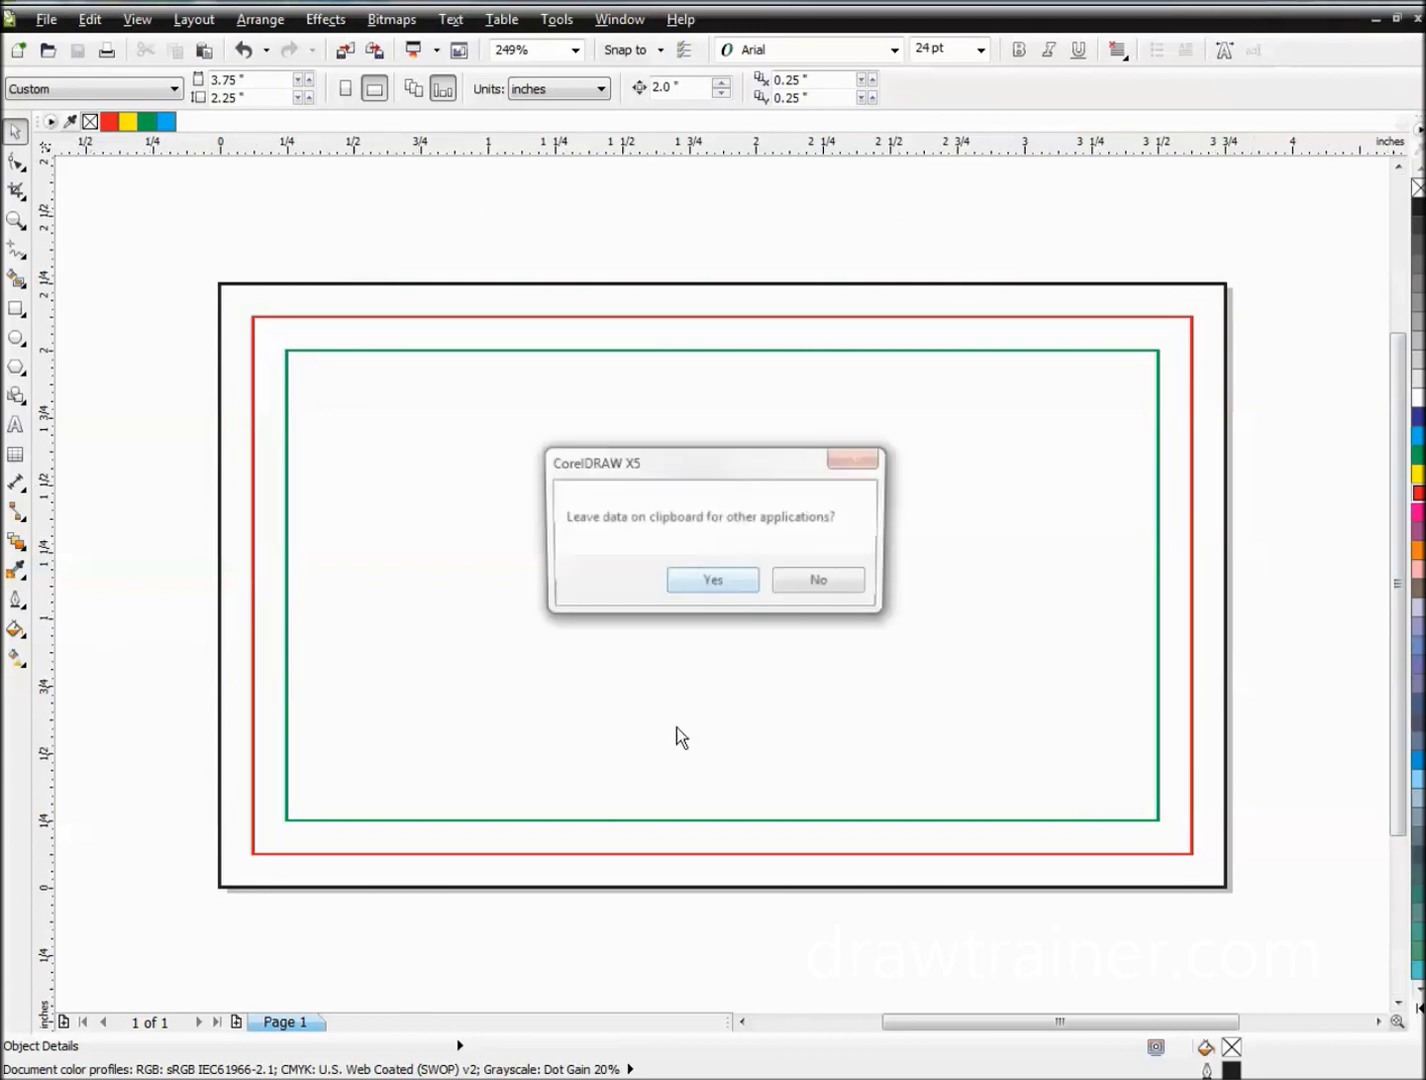
left_click(723, 582)
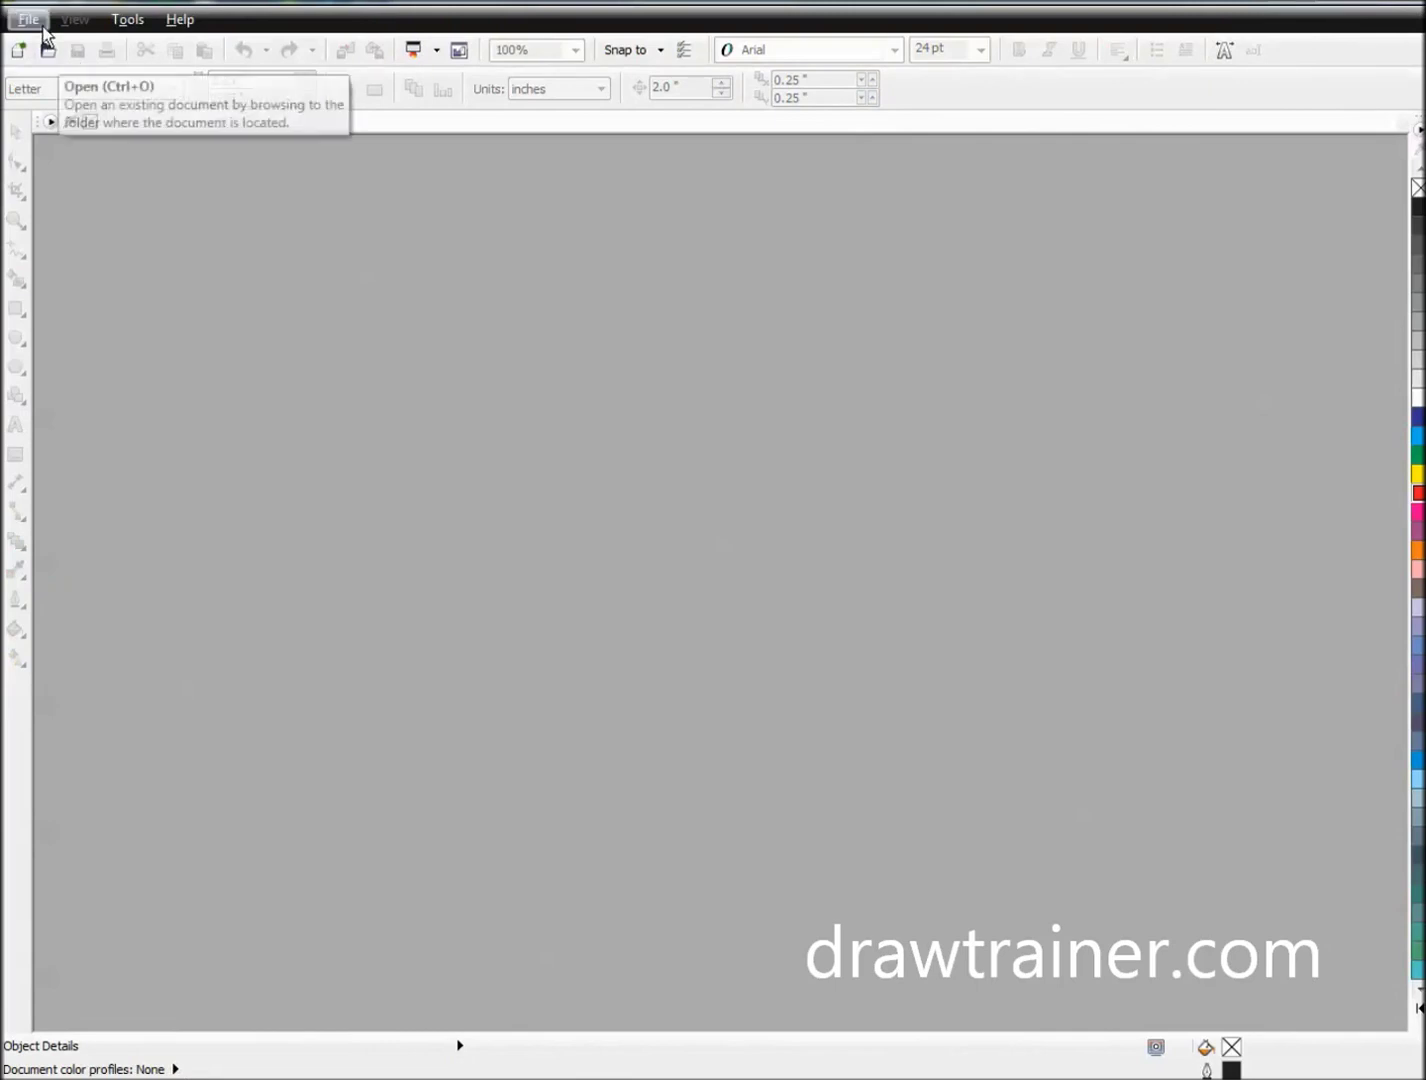
left_click(28, 20)
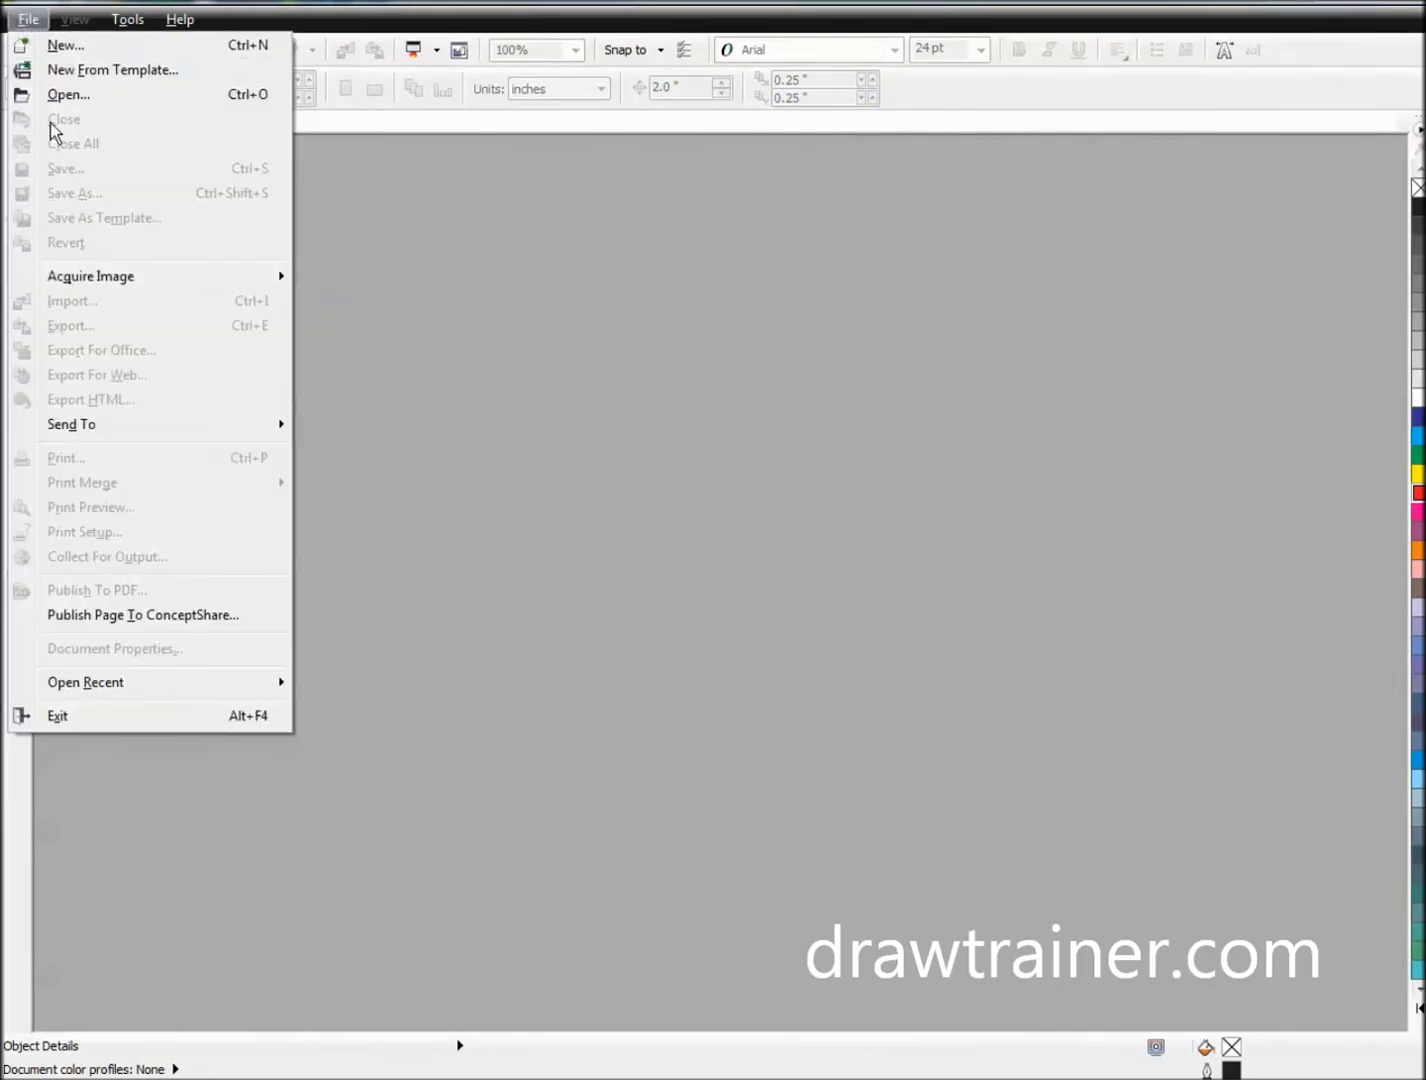
mouse_move(91, 679)
left_click(78, 96)
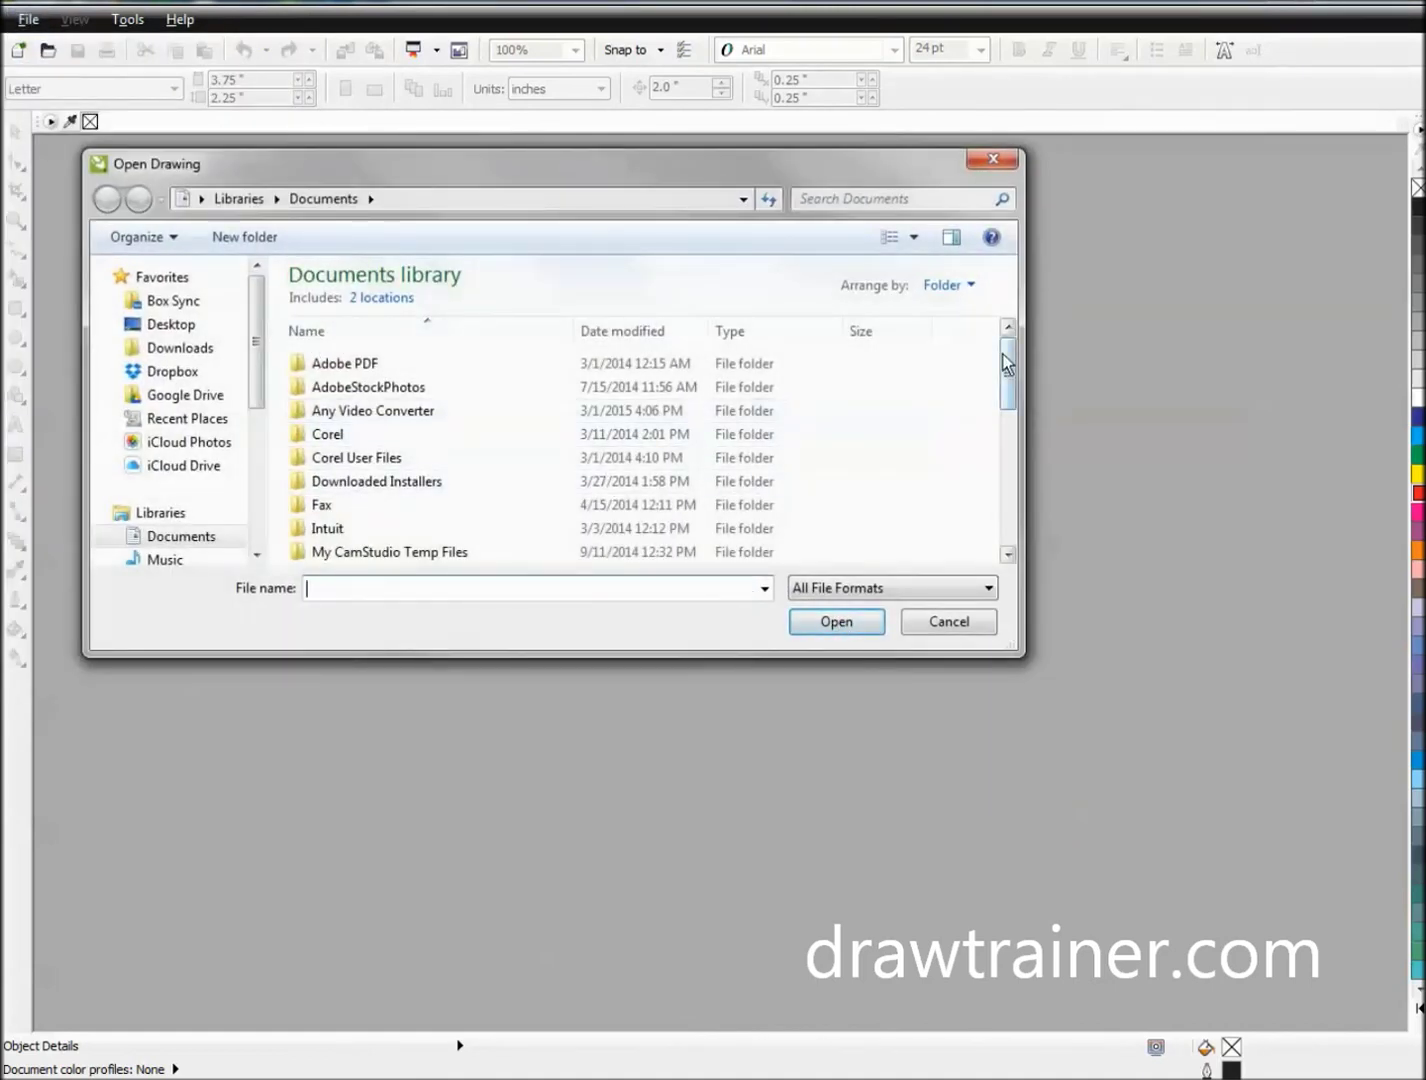
left_click_drag(1008, 375, 1022, 525)
left_click(375, 482)
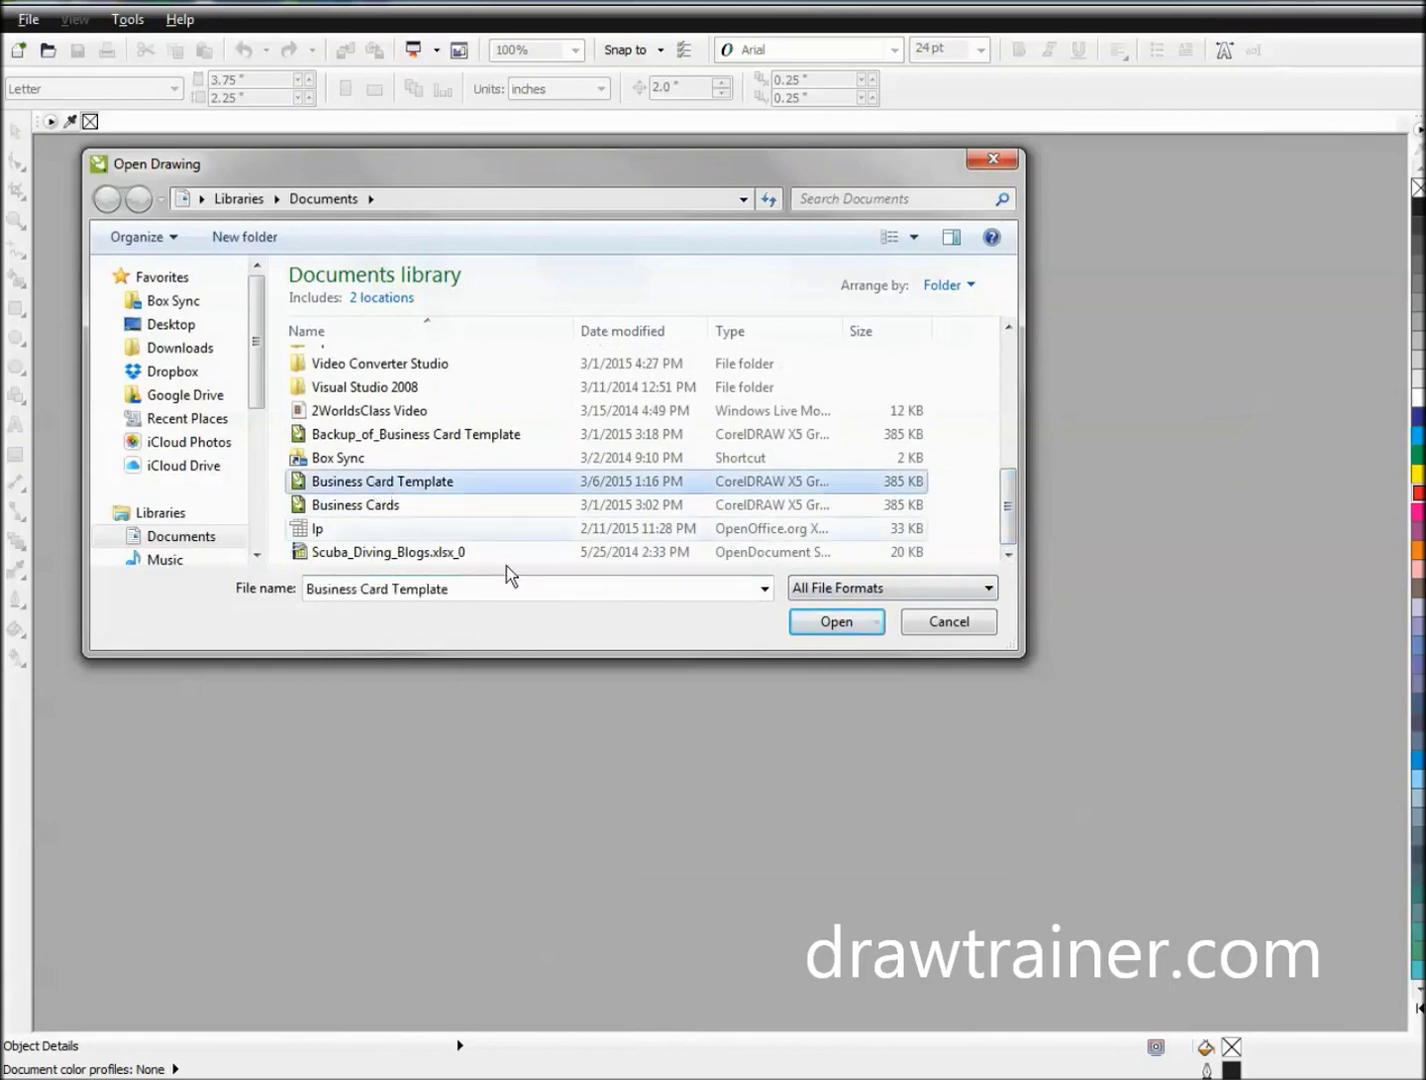
left_click(825, 621)
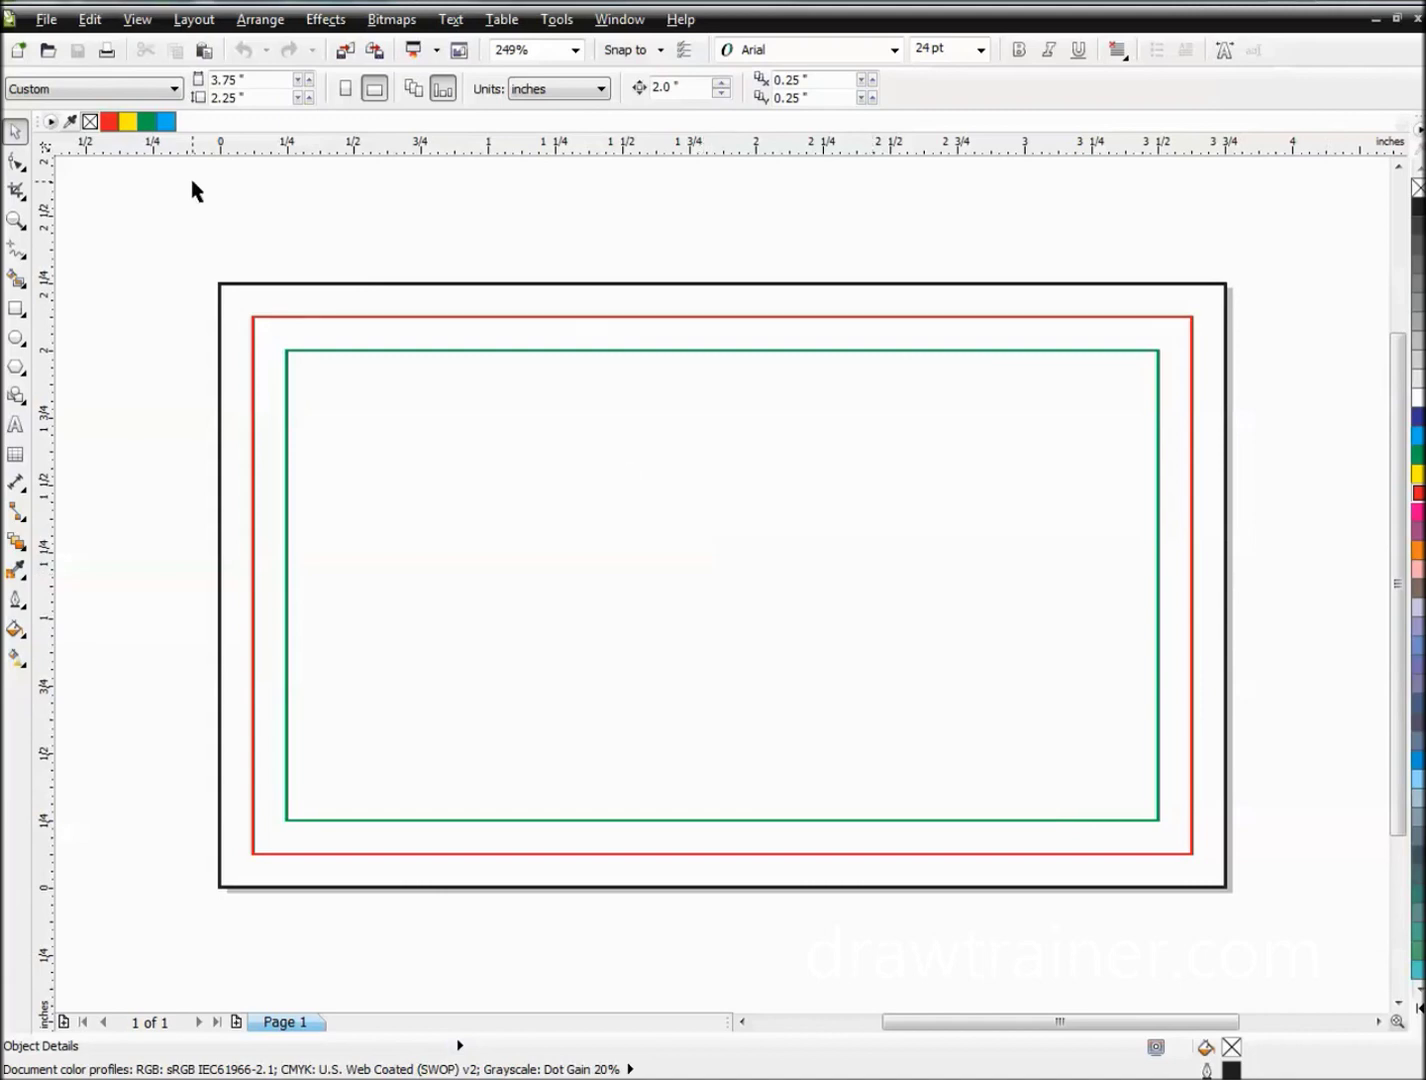
Step: Save the reopened template as a new .cdr file named DiveServ Cards
left_click(45, 19)
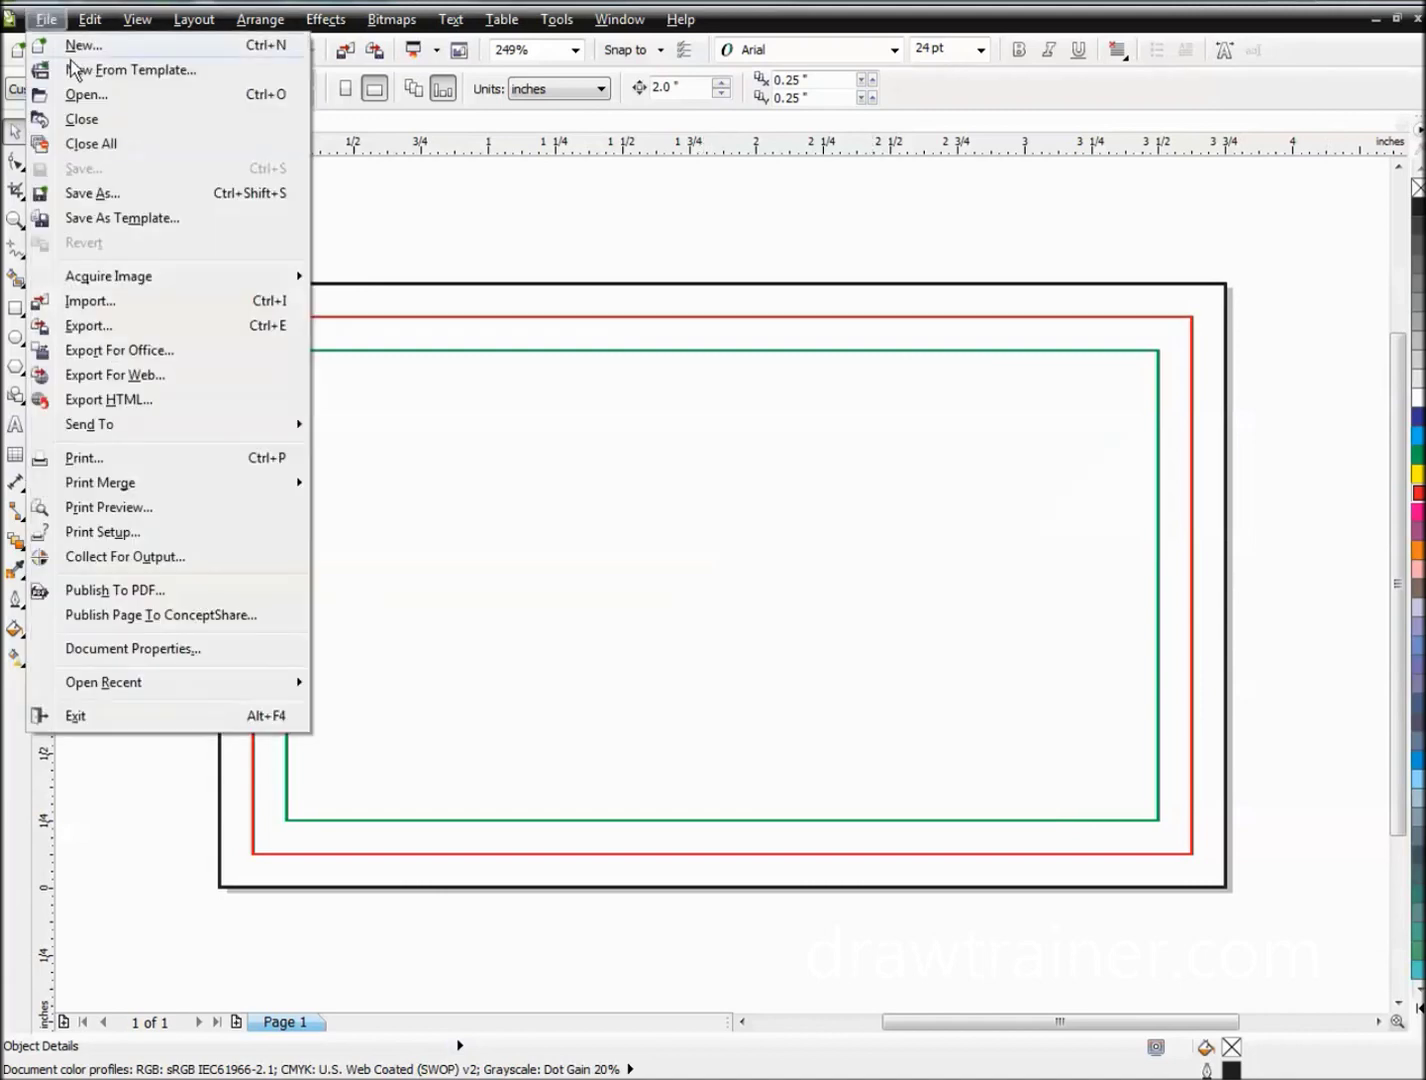
left_click(88, 192)
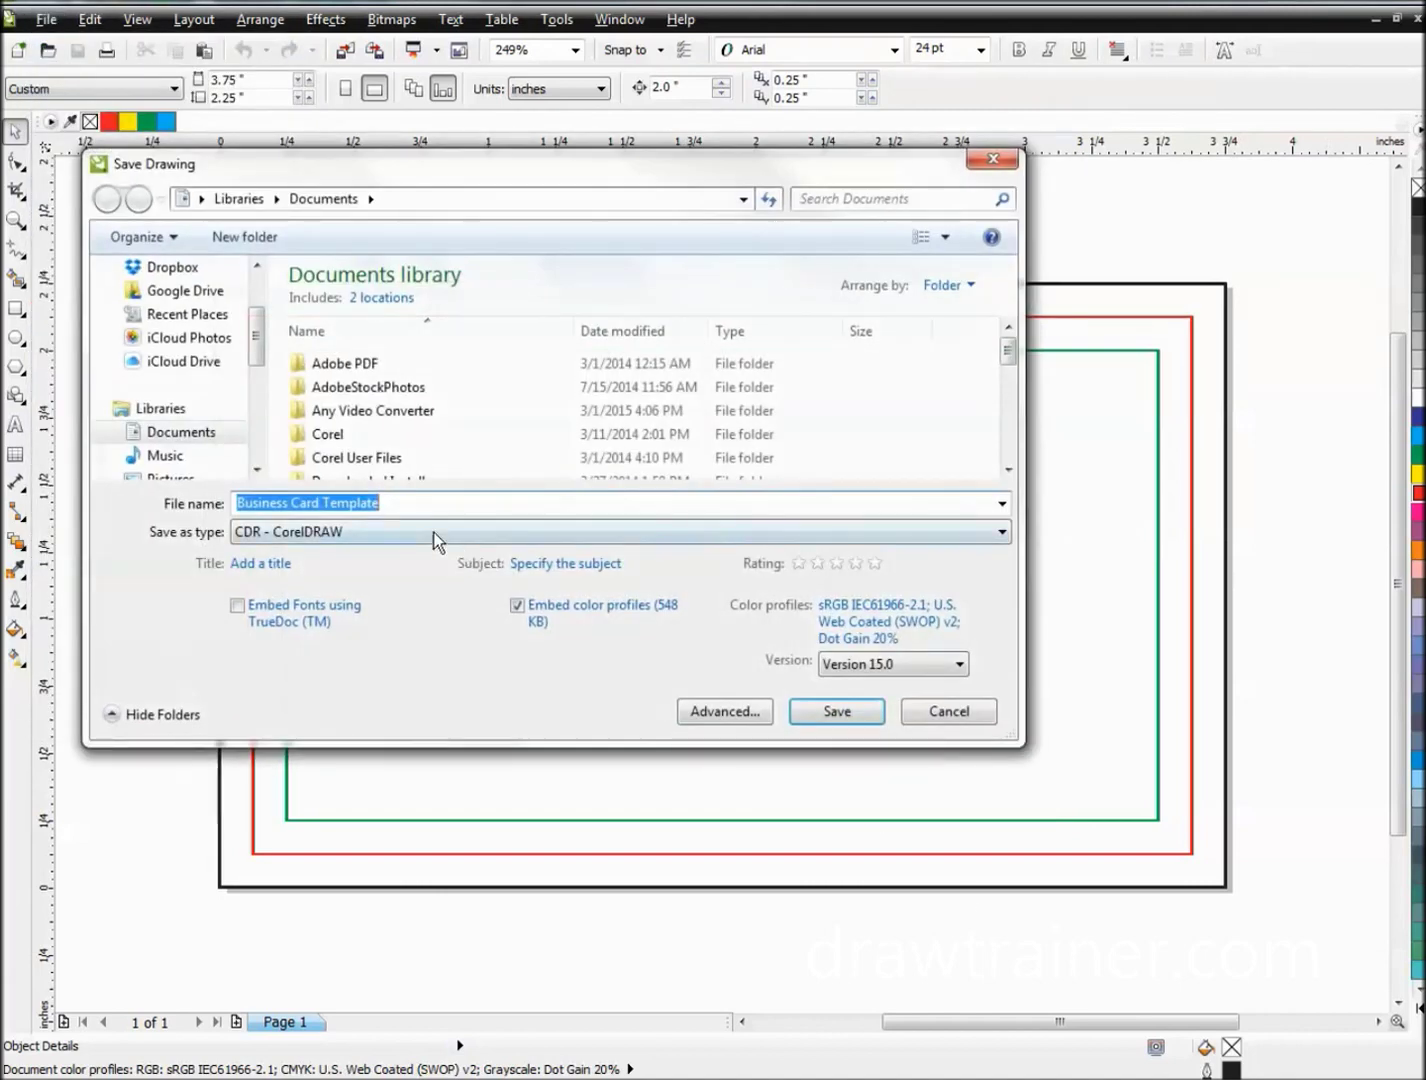
type("Dl")
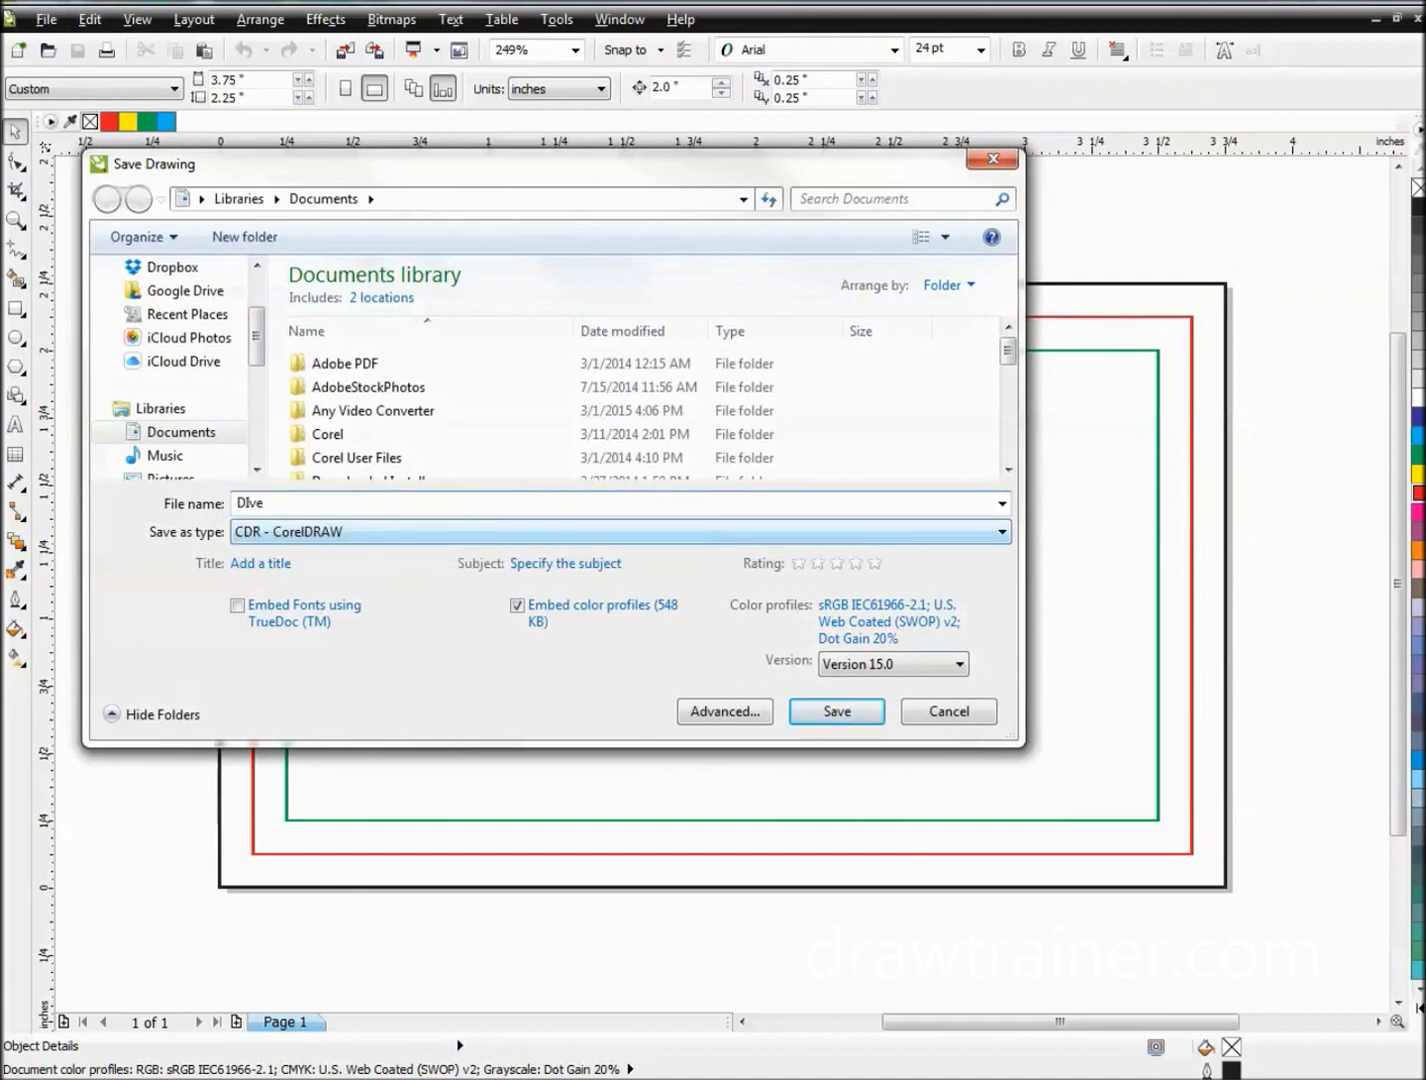
key("BackSpace")
type("D")
left_click(839, 710)
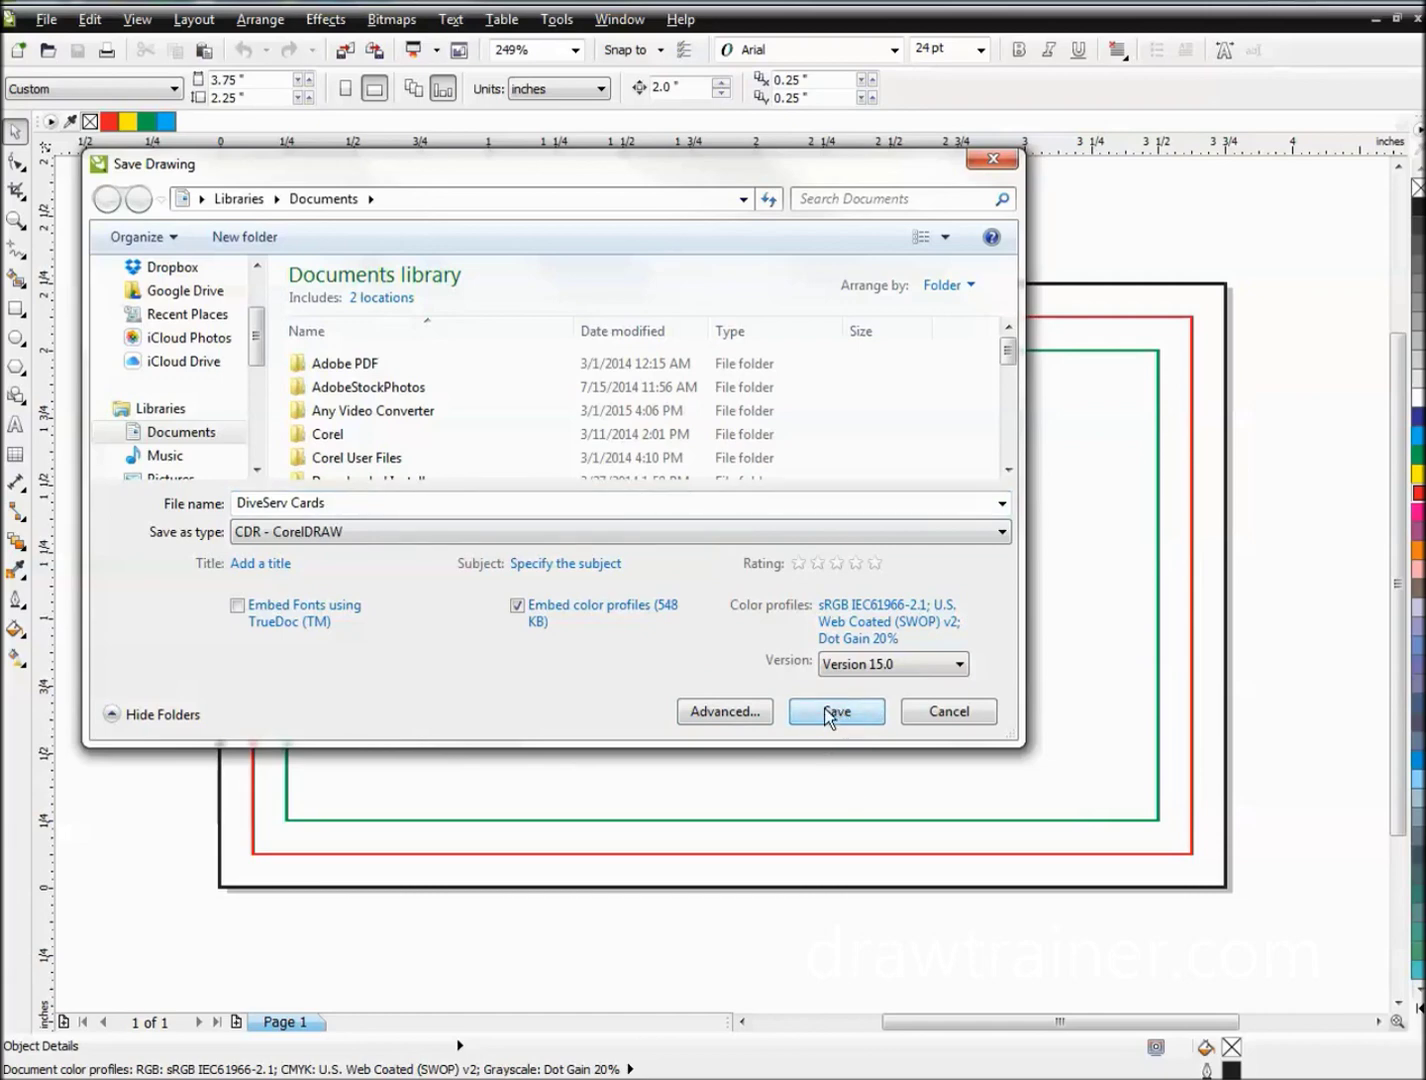
left_click(829, 713)
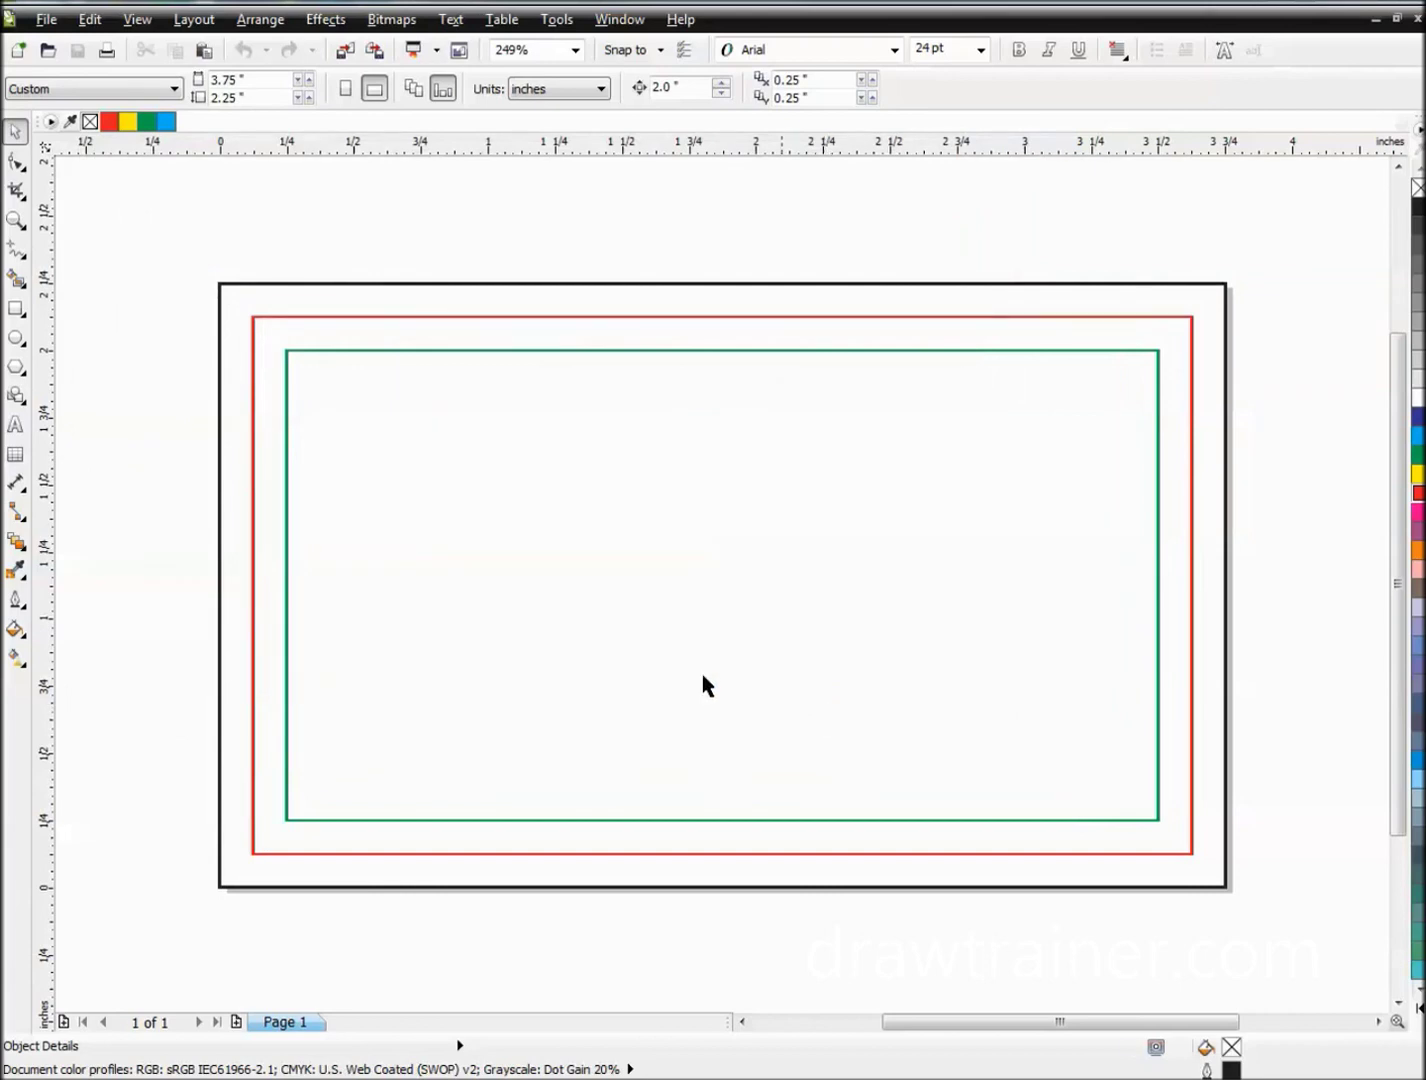